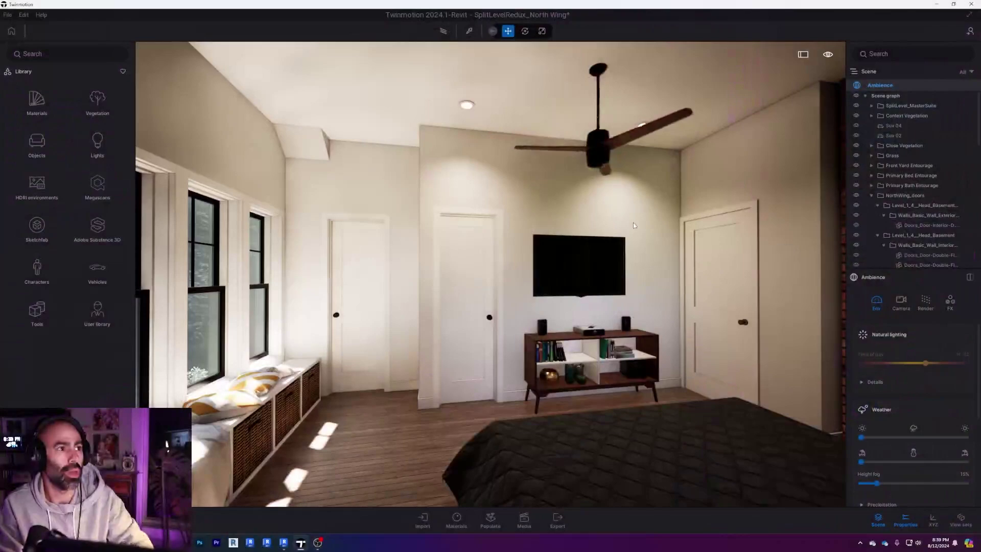
Walk the camera through the bedroom to the bathroom door to examine how the doors open and close
{"action": "right_click_drag", "start_coordinate": [618, 263], "coordinate": [544, 266]}
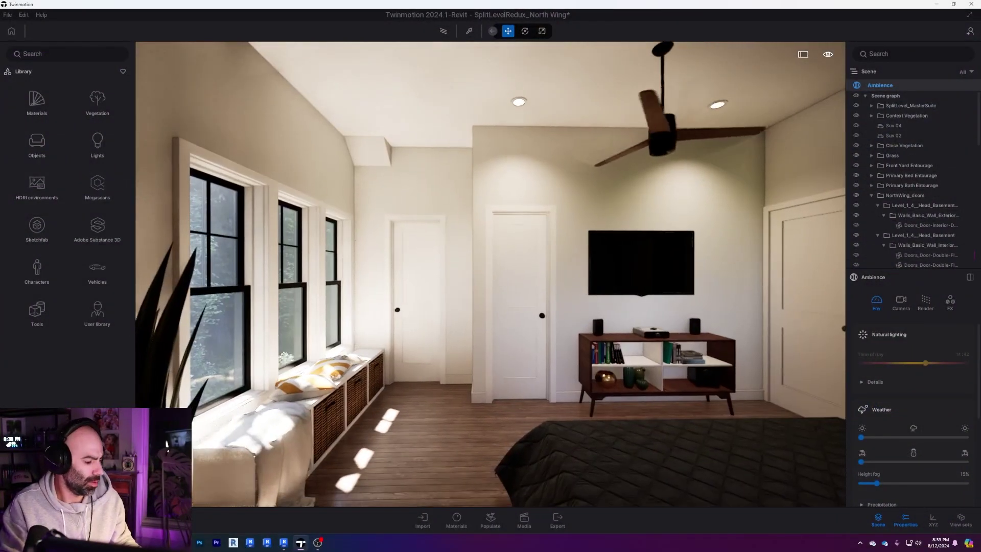
{"action": "key", "text": "w"}
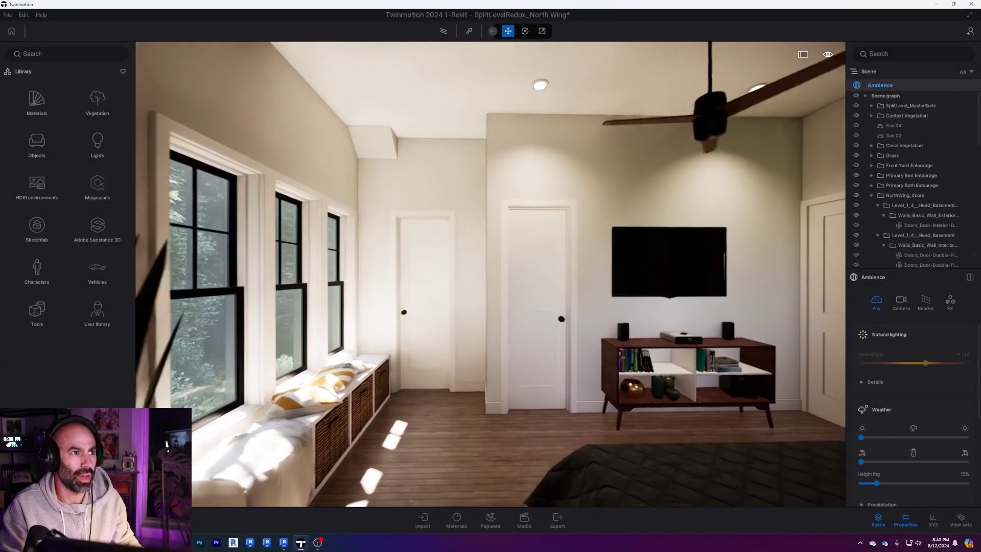
{"action": "key", "text": "w"}
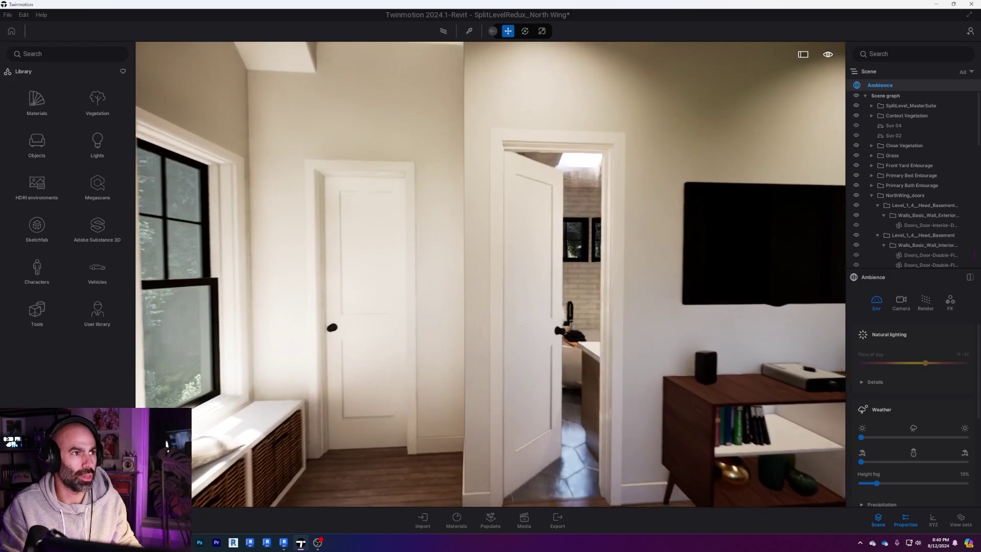
{"action": "key", "text": "w"}
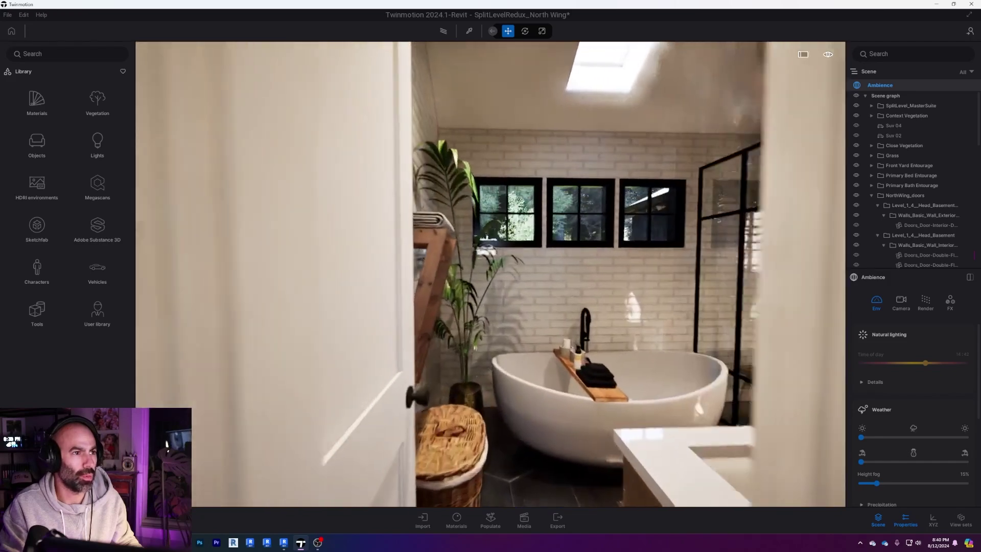
{"action": "right_click_drag", "start_coordinate": [490, 274], "coordinate": [613, 271]}
{"action": "key", "text": "s"}
{"action": "right_click_drag", "start_coordinate": [490, 274], "coordinate": [679, 173]}
{"action": "left_click_drag", "start_coordinate": [575, 249], "coordinate": [571, 224]}
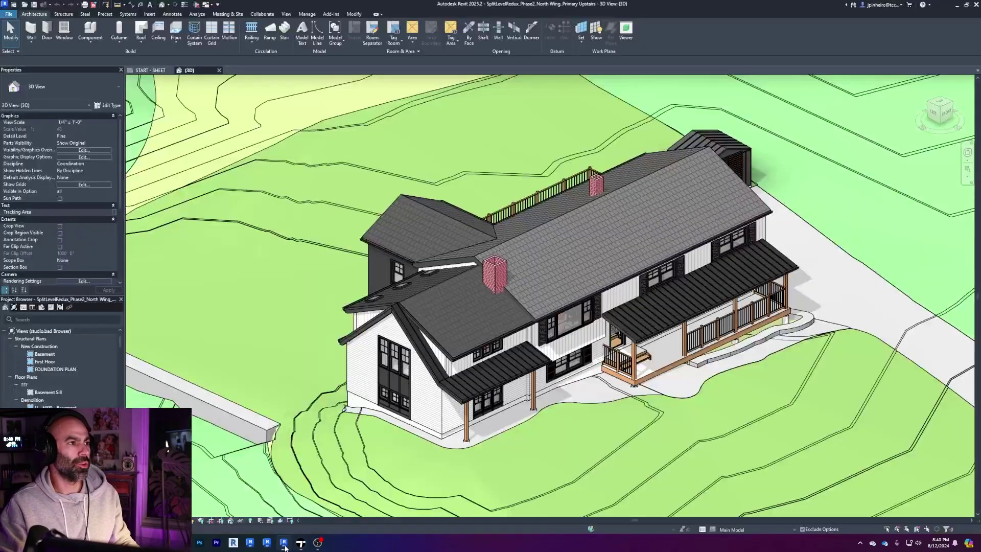
Switch to the Revit model and open the visibility and graphics overrides of the {3D} view
{"action": "mouse_move", "coordinate": [687, 342]}
{"action": "middle_mouse_down"}
{"action": "mouse_move", "coordinate": [672, 333]}
{"action": "mouse_move", "coordinate": [671, 349]}
{"action": "middle_mouse_up"}
{"action": "scroll", "coordinate": [672, 333], "scroll_direction": "up", "scroll_amount": 1}
{"action": "scroll", "coordinate": [583, 344], "scroll_direction": "up", "scroll_amount": 1}
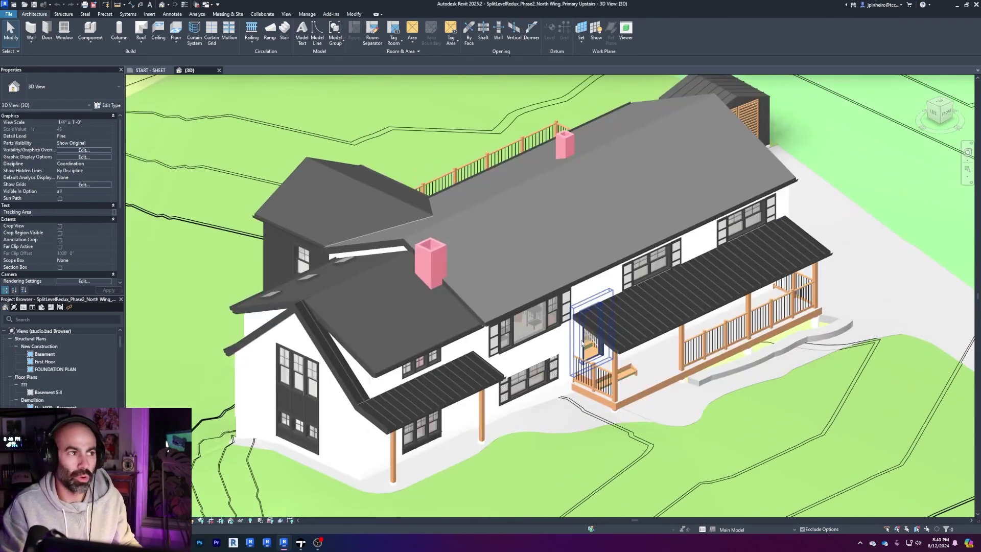
{"action": "middle_click_drag", "start_coordinate": [584, 343], "coordinate": [576, 324], "text": "shift"}
{"action": "scroll", "coordinate": [561, 314], "scroll_direction": "up", "scroll_amount": 1}
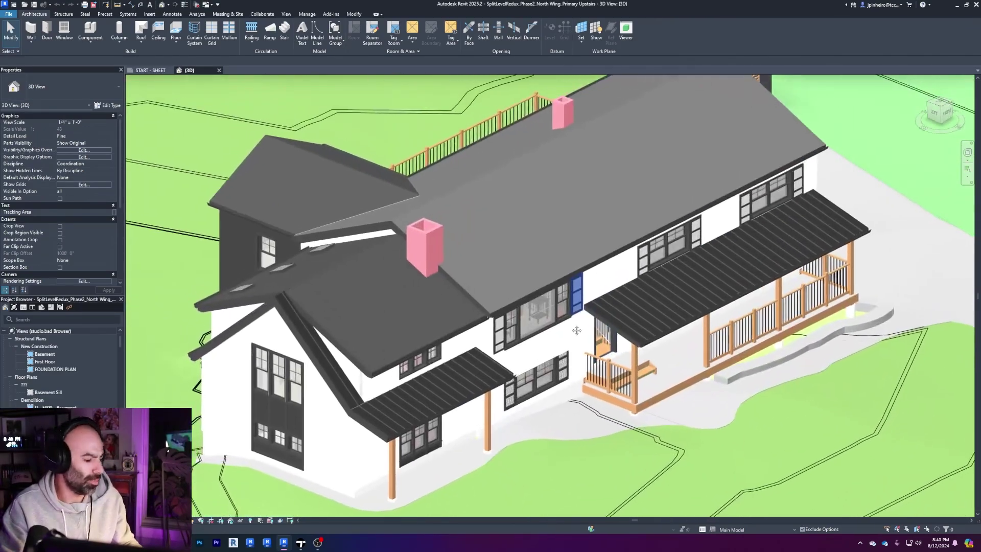
{"action": "key", "text": "v"}
{"action": "key", "text": "g"}
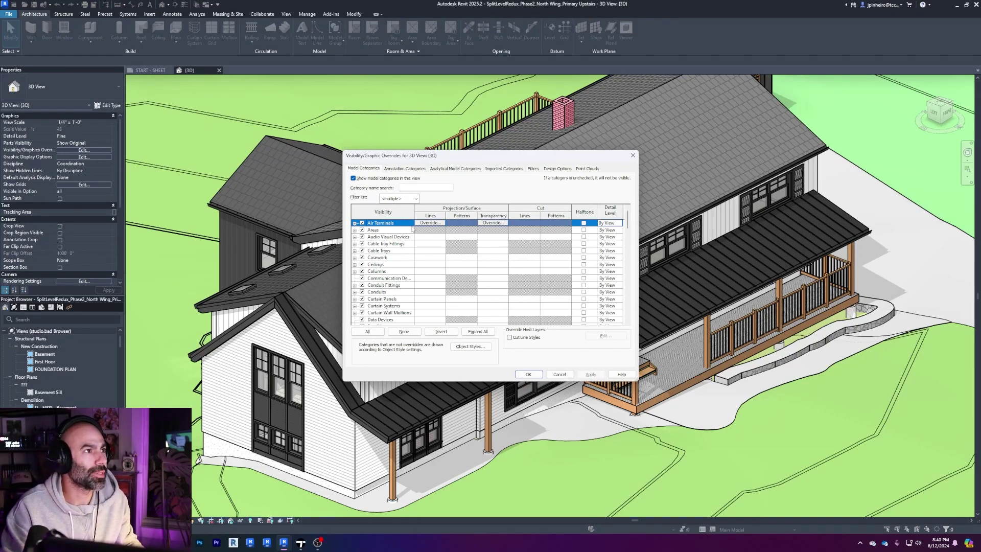
Expand the Doors category and enlarge the dialog to examine the Hardware and Panel subcategory visibility, closing without changes
{"action": "scroll", "coordinate": [404, 256], "scroll_direction": "down", "scroll_amount": 1}
{"action": "left_click", "coordinate": [393, 278]}
{"action": "left_click", "coordinate": [391, 312]}
{"action": "scroll", "coordinate": [390, 302], "scroll_direction": "down", "scroll_amount": 4}
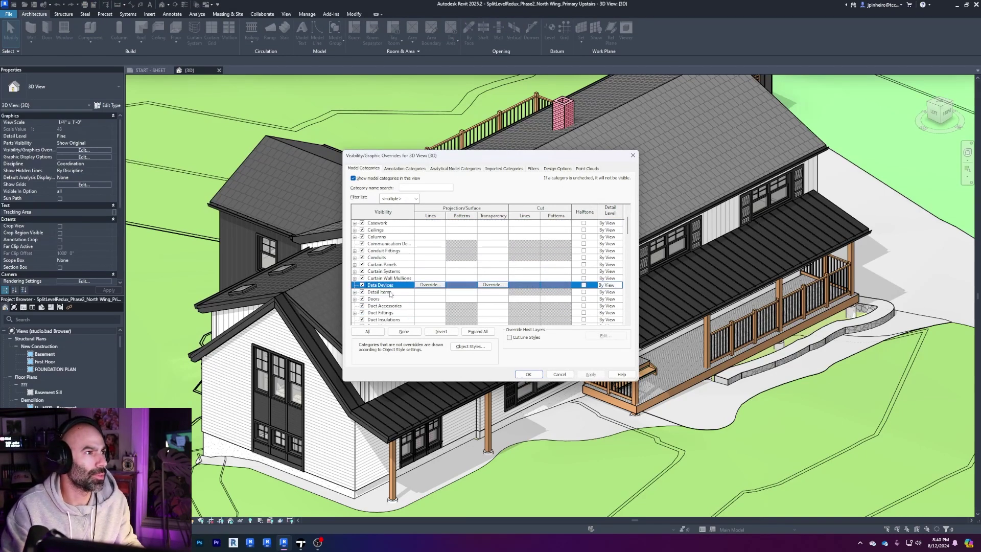
{"action": "left_click", "coordinate": [355, 298]}
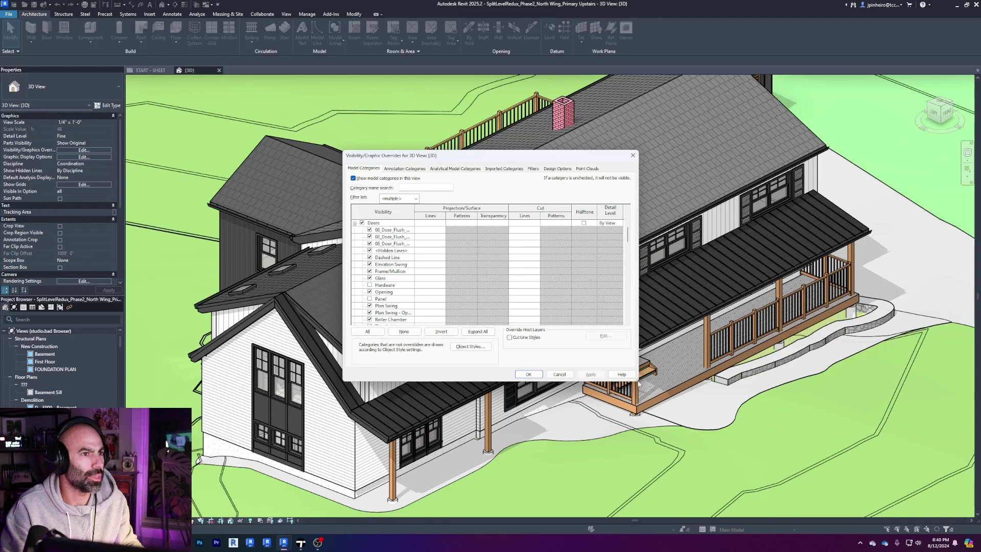
{"action": "left_click_drag", "start_coordinate": [638, 381], "coordinate": [659, 425]}
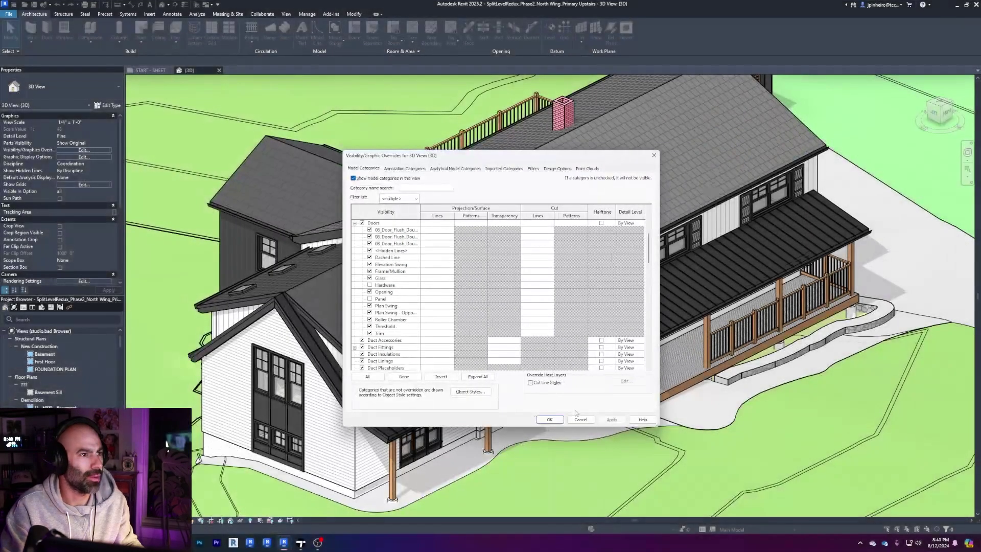
{"action": "left_click", "coordinate": [579, 418]}
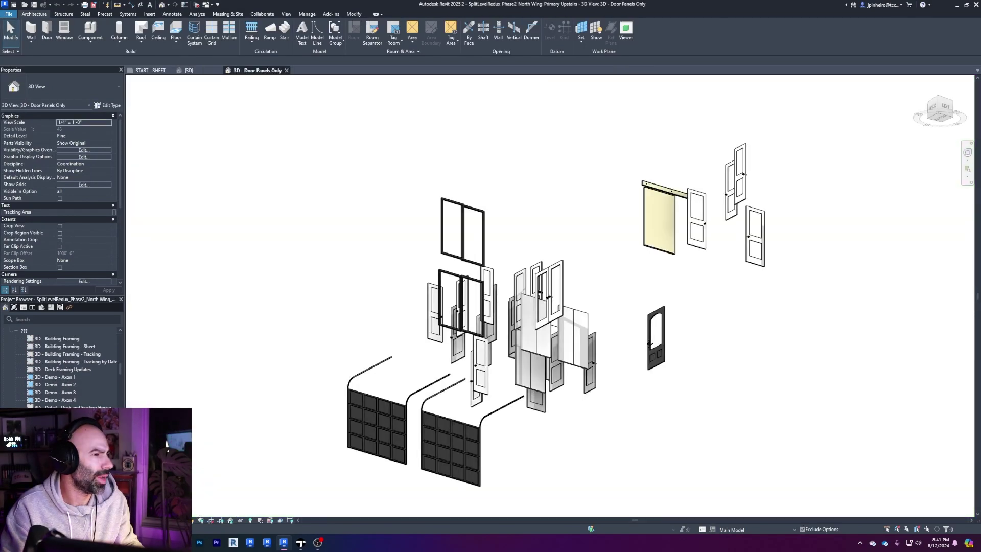
Examine the door panels in the 3D - Door Panels Only view and check that view's visibility overrides
{"action": "mouse_move", "coordinate": [536, 342]}
{"action": "middle_mouse_down", "text": "shift"}
{"action": "mouse_move", "coordinate": [508, 360]}
{"action": "mouse_move", "coordinate": [407, 376]}
{"action": "mouse_move", "coordinate": [661, 376]}
{"action": "mouse_move", "coordinate": [526, 351]}
{"action": "middle_mouse_up", "text": "shift"}
{"action": "middle_click_drag", "start_coordinate": [296, 224], "coordinate": [617, 330]}
{"action": "scroll", "coordinate": [475, 256], "scroll_direction": "up", "scroll_amount": 2}
{"action": "scroll", "coordinate": [590, 378], "scroll_direction": "up", "scroll_amount": 3}
{"action": "scroll", "coordinate": [649, 409], "scroll_direction": "down", "scroll_amount": 1}
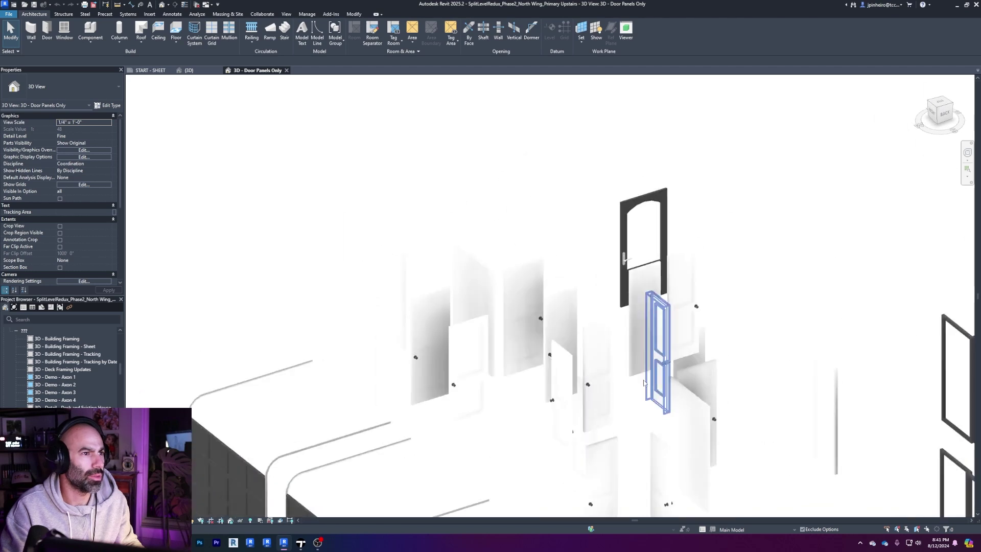
{"action": "middle_click_drag", "start_coordinate": [634, 375], "coordinate": [594, 336]}
{"action": "key", "text": "v"}
{"action": "key", "text": "g"}
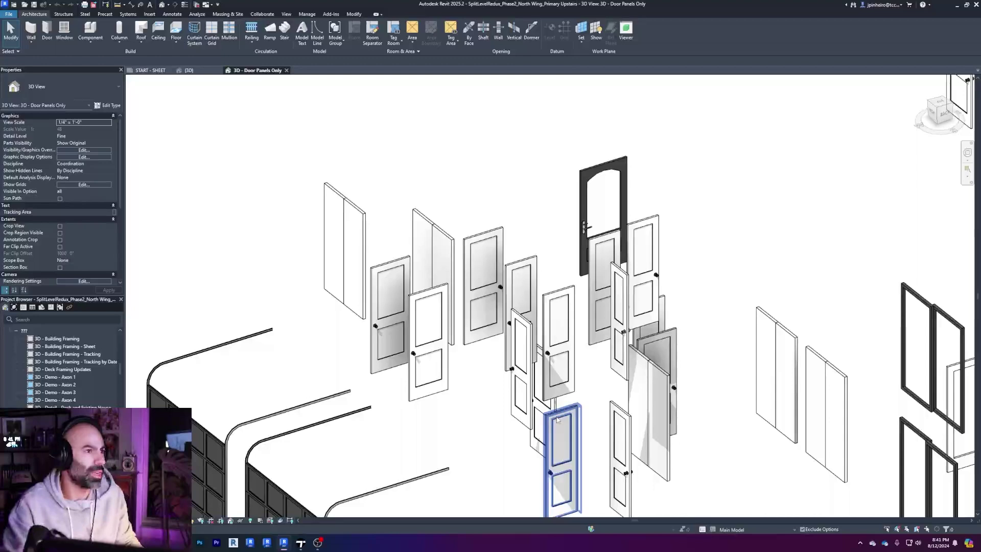
Try a Datasmith export of the 3D - Door Panels Only view onto NorthWing_doors.udatasmith, cancelling before saving
{"action": "left_click", "coordinate": [287, 14]}
{"action": "left_click", "coordinate": [239, 44]}
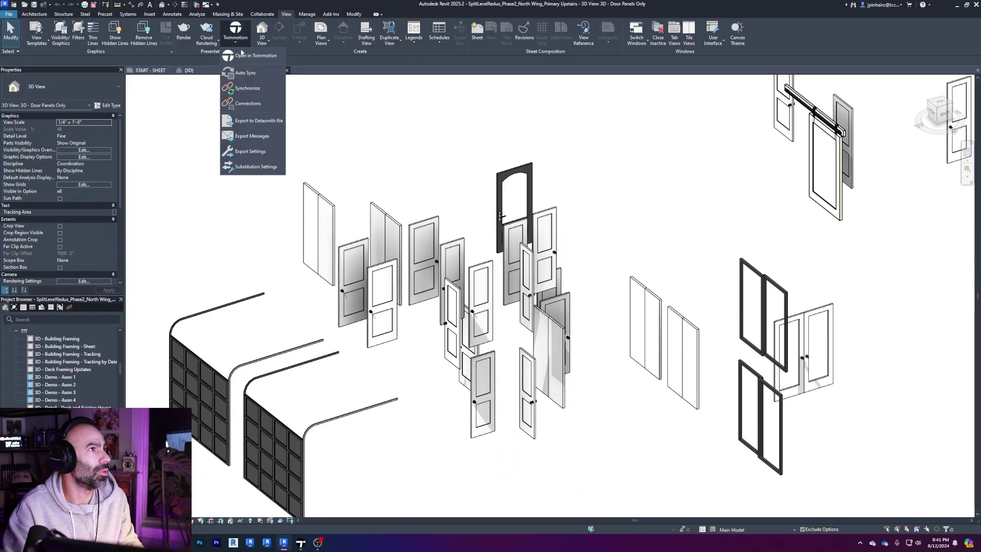
{"action": "left_click", "coordinate": [257, 123]}
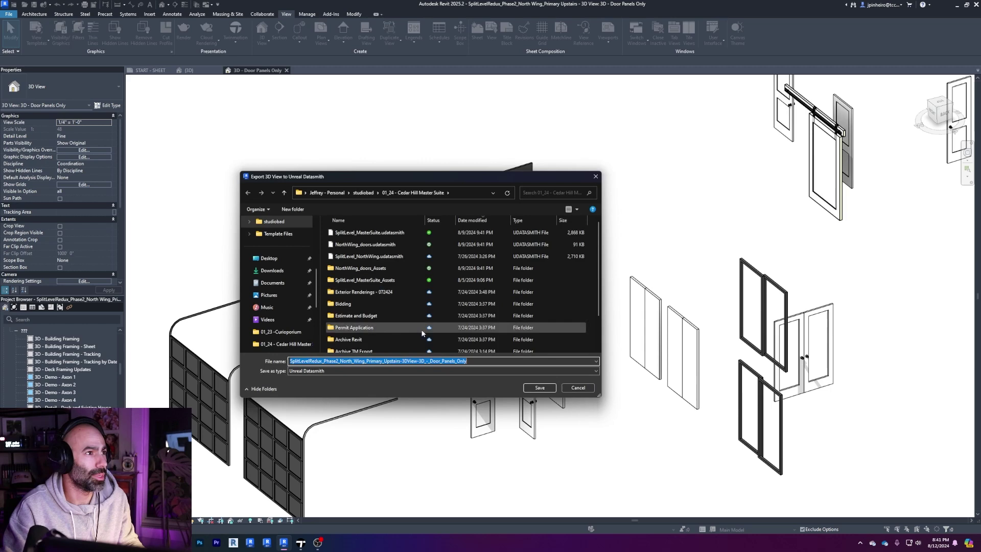
{"action": "left_click", "coordinate": [384, 244]}
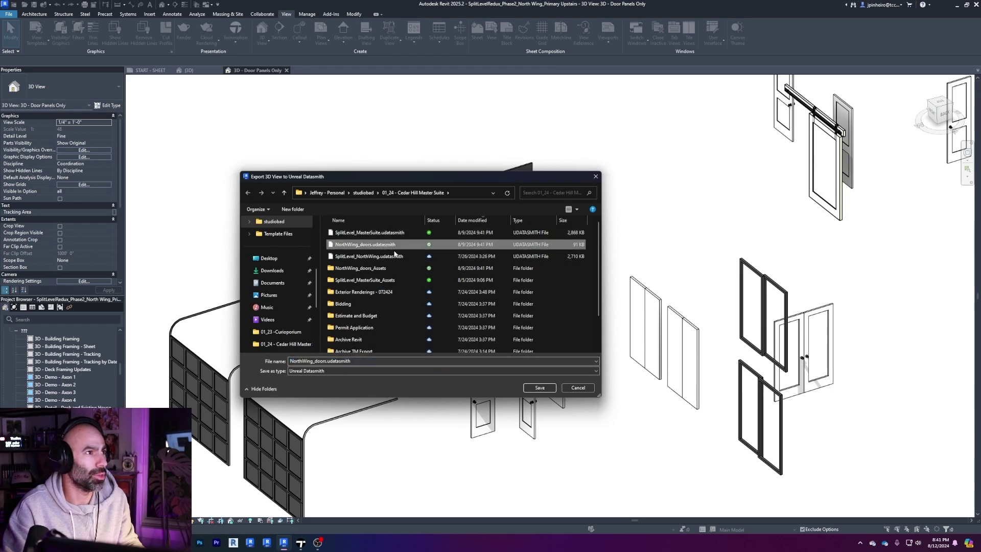
{"action": "left_click", "coordinate": [579, 390]}
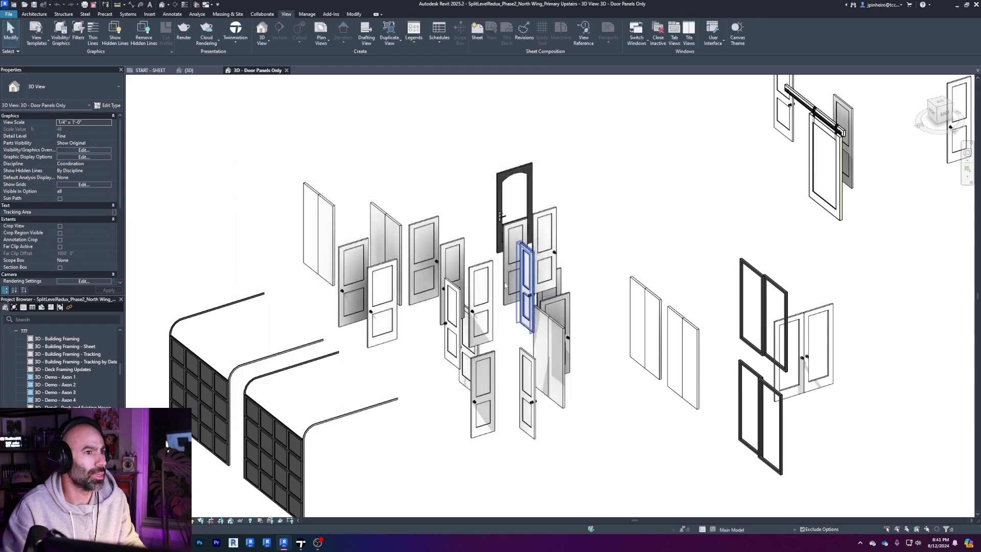
Return to the {3D} view and start its Datasmith file export, cancelling before saving
{"action": "left_click", "coordinate": [188, 71]}
{"action": "left_click", "coordinate": [234, 35]}
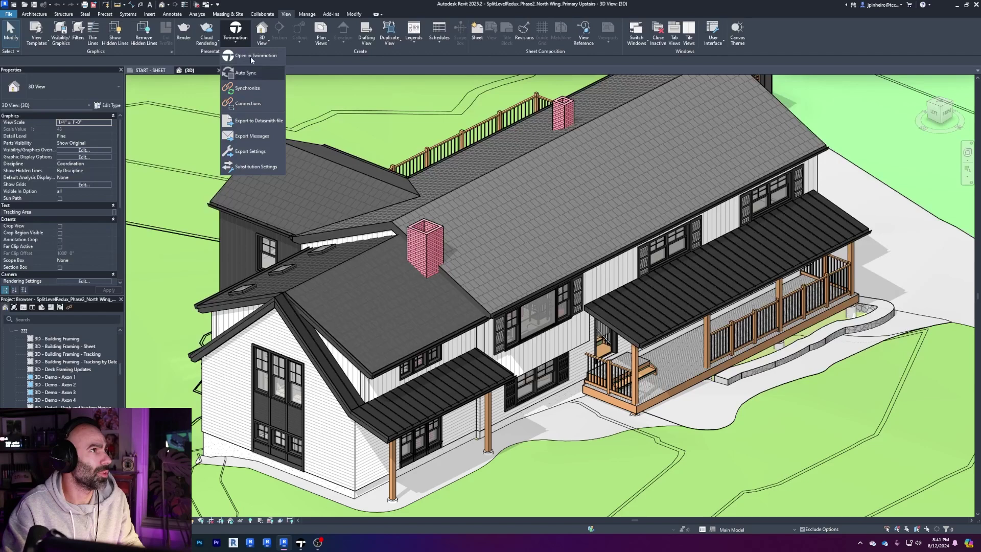
{"action": "left_click", "coordinate": [255, 123]}
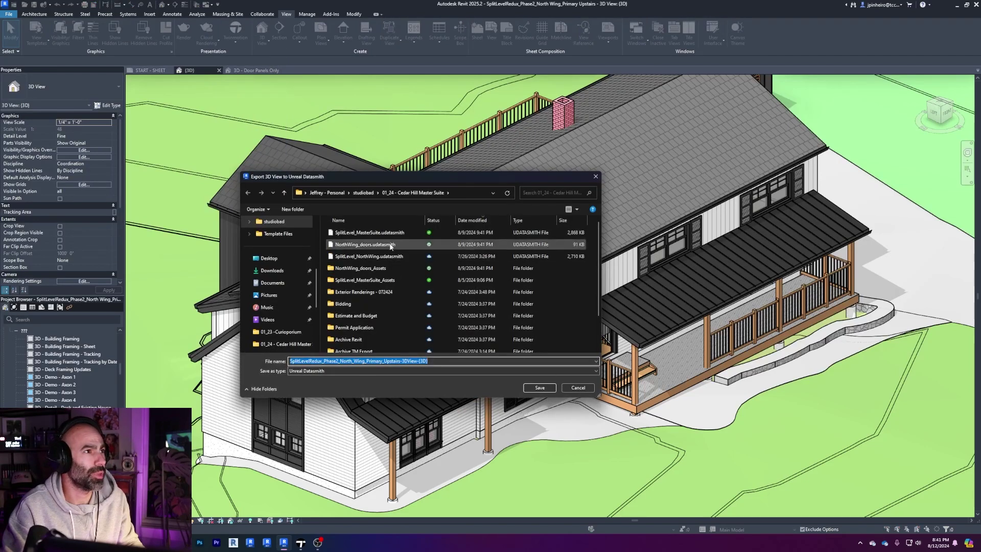
{"action": "left_click", "coordinate": [582, 389]}
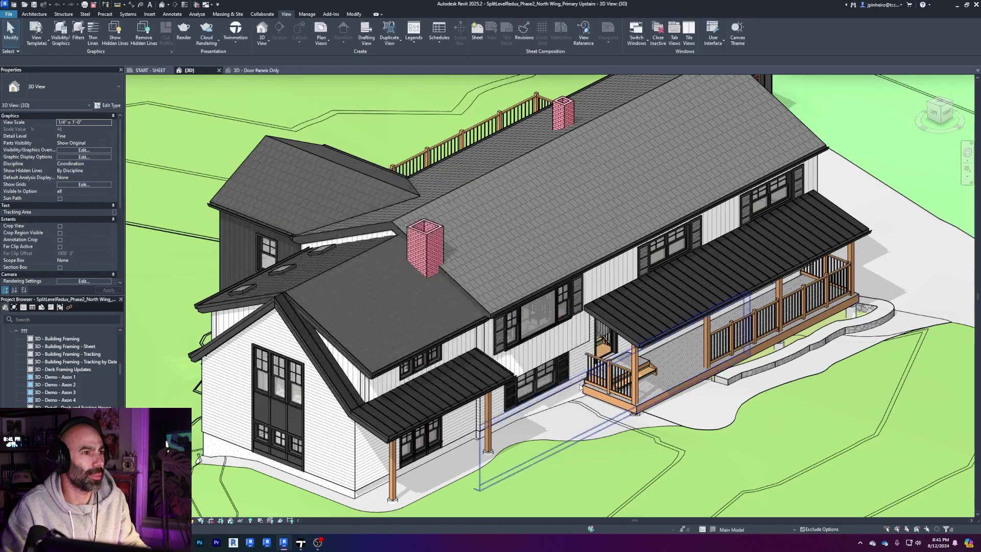
{"action": "scroll", "coordinate": [579, 387], "scroll_direction": "down", "scroll_amount": 1}
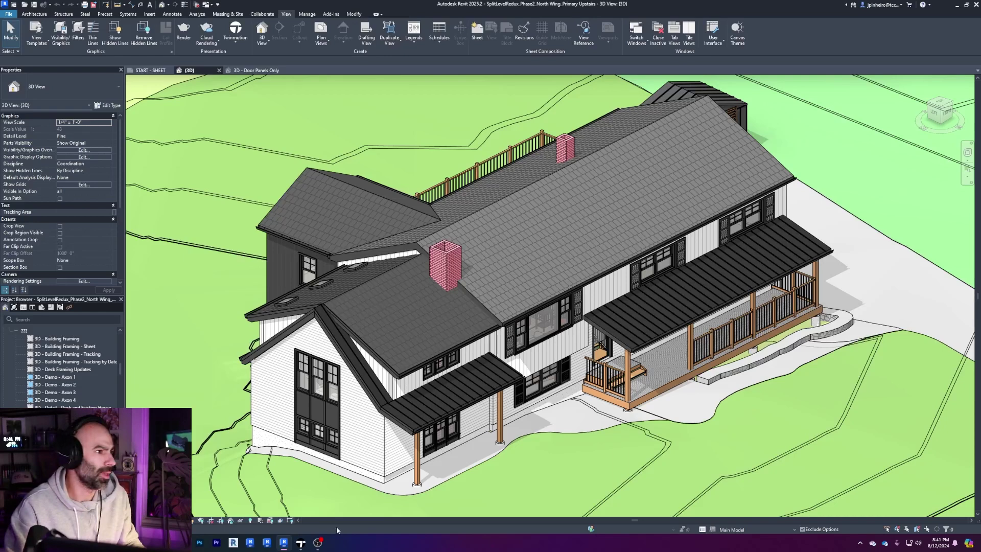
Switch to Twinmotion, collapse the NorthWing_doors folder in the scene graph, and select the SplitLevel_MasterSuite folder
{"action": "left_click", "coordinate": [302, 544]}
{"action": "right_click_drag", "start_coordinate": [572, 296], "coordinate": [548, 305]}
{"action": "key", "text": "s"}
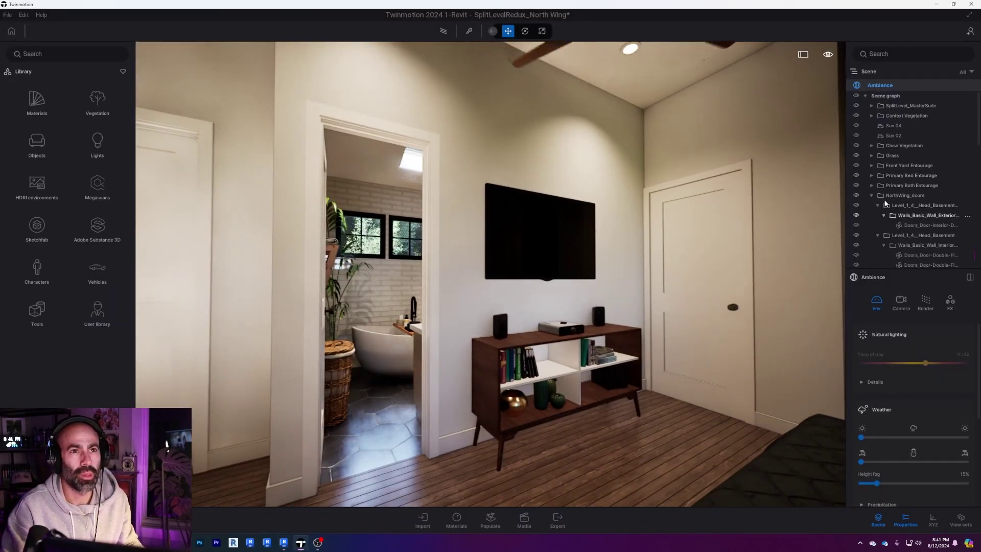
{"action": "left_click", "coordinate": [880, 195]}
{"action": "left_click", "coordinate": [871, 196]}
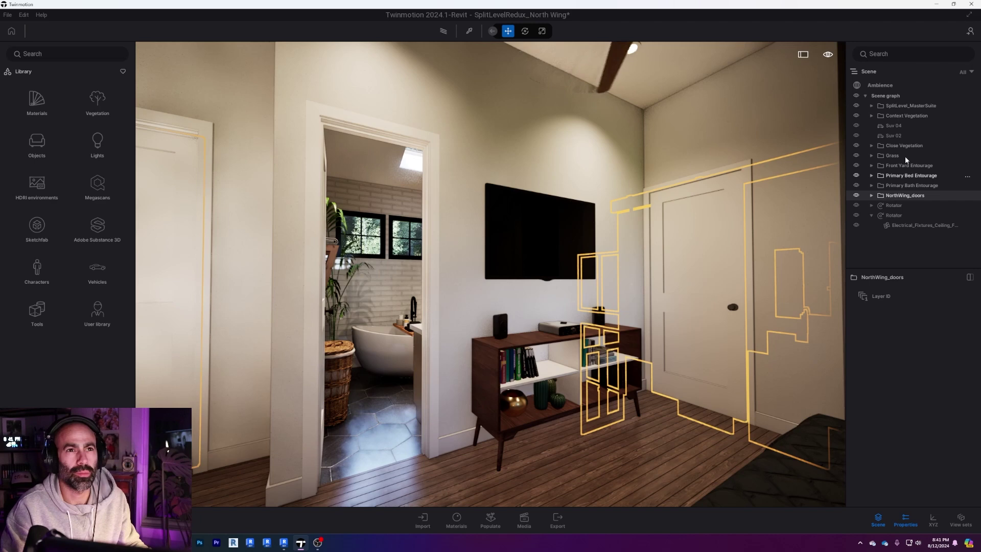
{"action": "left_click", "coordinate": [914, 106]}
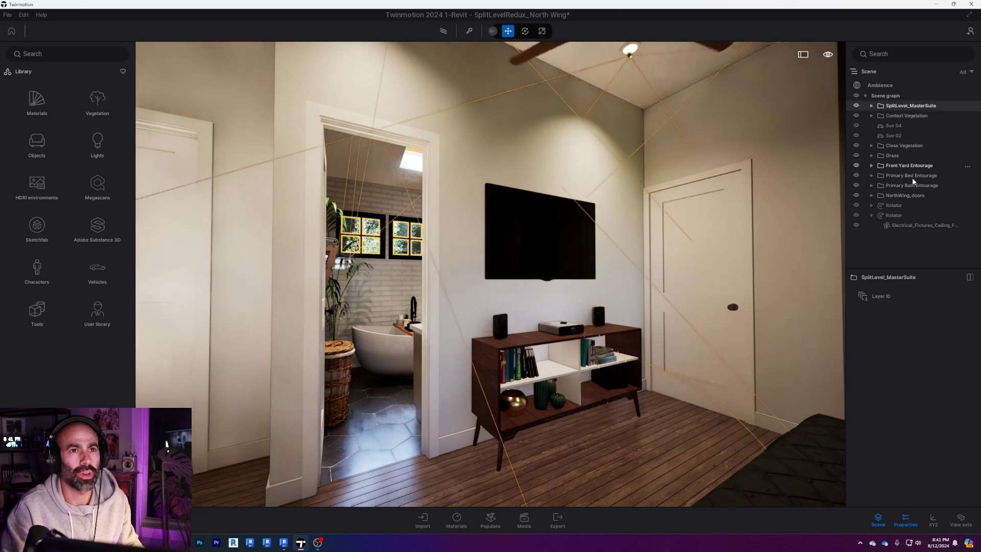
Select the NorthWing_doors folder and toggle its visibility off and on to check which door parts it contains
{"action": "left_click", "coordinate": [902, 195]}
{"action": "left_click", "coordinate": [856, 195]}
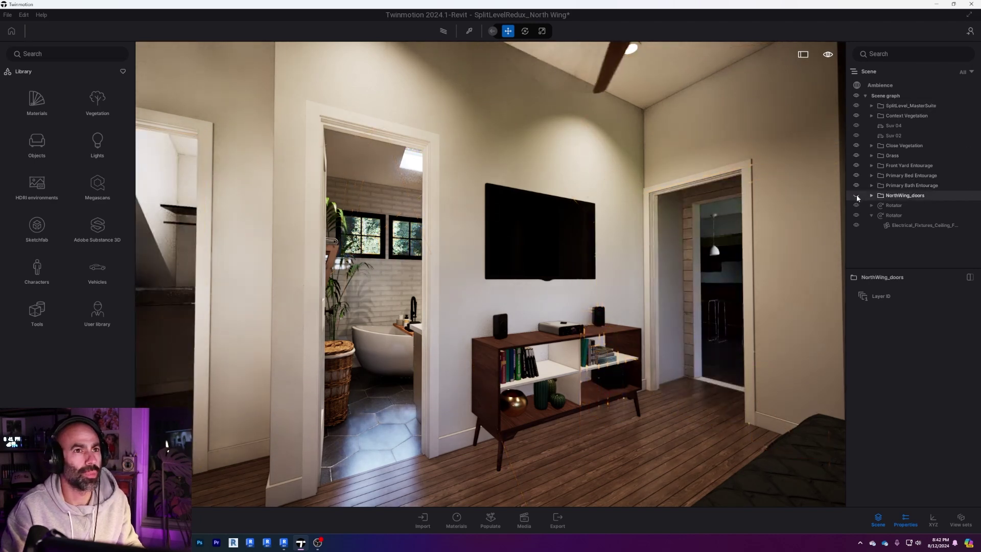
{"action": "left_click", "coordinate": [856, 195]}
{"action": "left_click", "coordinate": [856, 195]}
{"action": "left_click", "coordinate": [856, 195]}
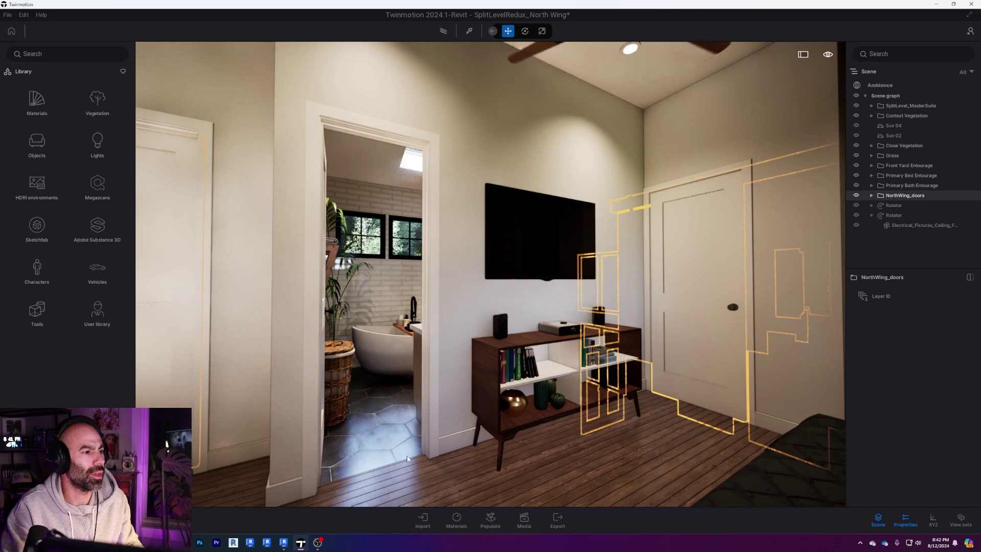
Review the two imported Datasmith files, SplitLevel_MasterSuite and NorthWing_doors, and clear the scene selection
{"action": "left_click", "coordinate": [422, 518]}
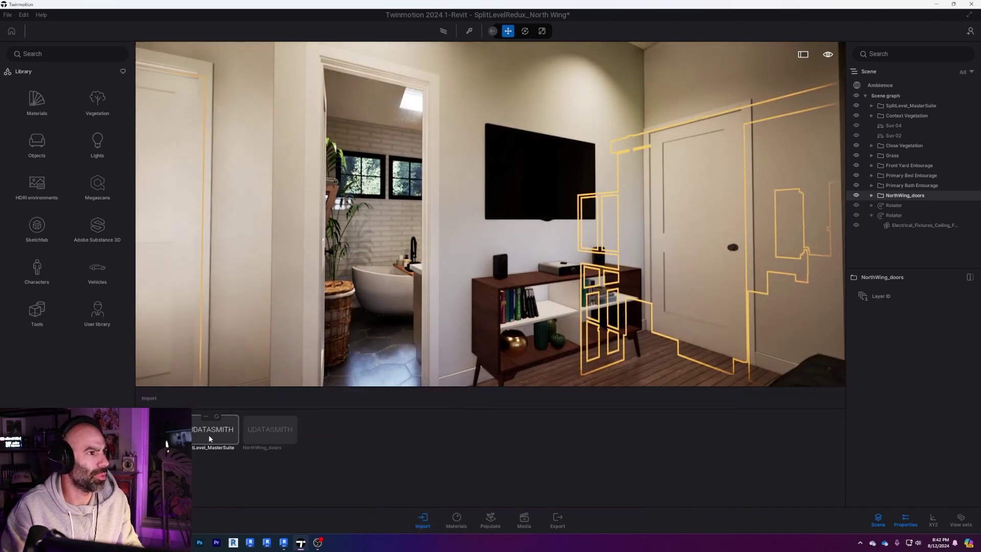
{"action": "left_click", "coordinate": [208, 434]}
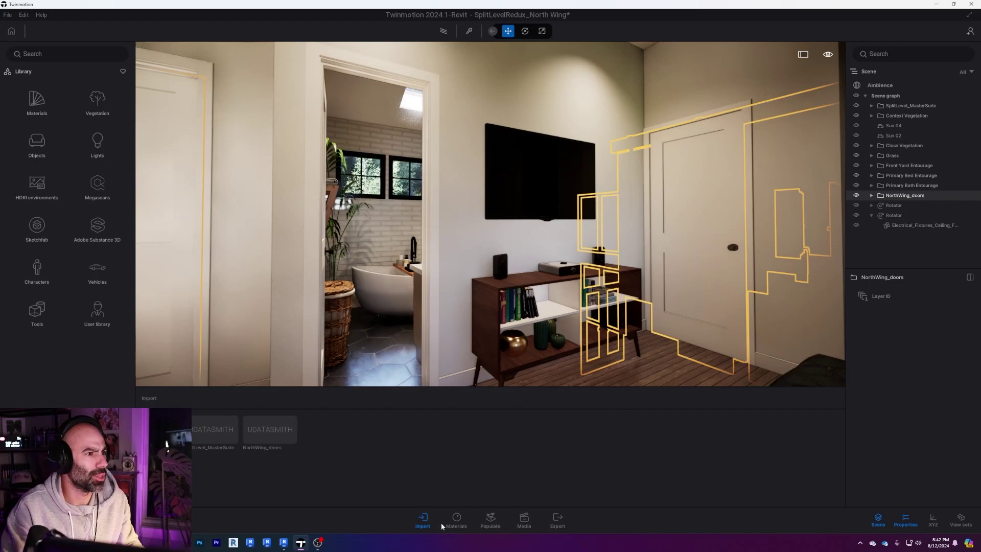
{"action": "left_click", "coordinate": [422, 520]}
{"action": "key", "text": "Escape"}
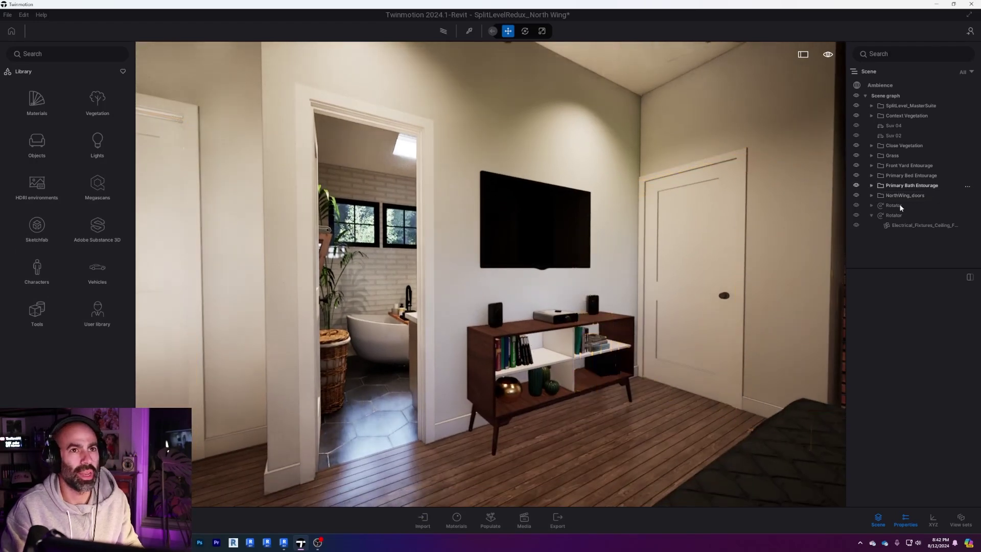
Select the frame of the bedroom door beside the media console to inspect it, and clear the selection
{"action": "right_click_drag", "start_coordinate": [733, 286], "coordinate": [722, 292]}
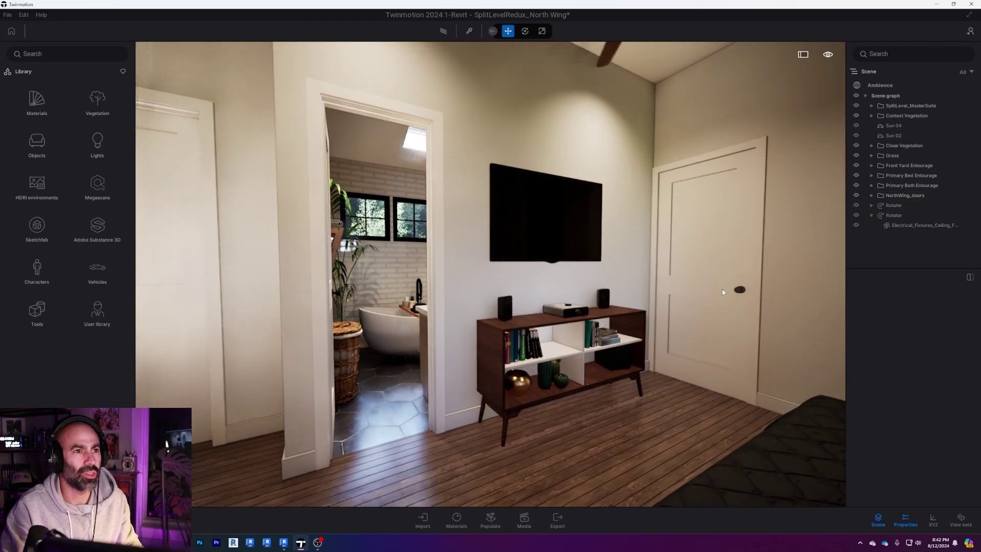
{"action": "left_click_drag", "start_coordinate": [691, 339], "coordinate": [785, 302]}
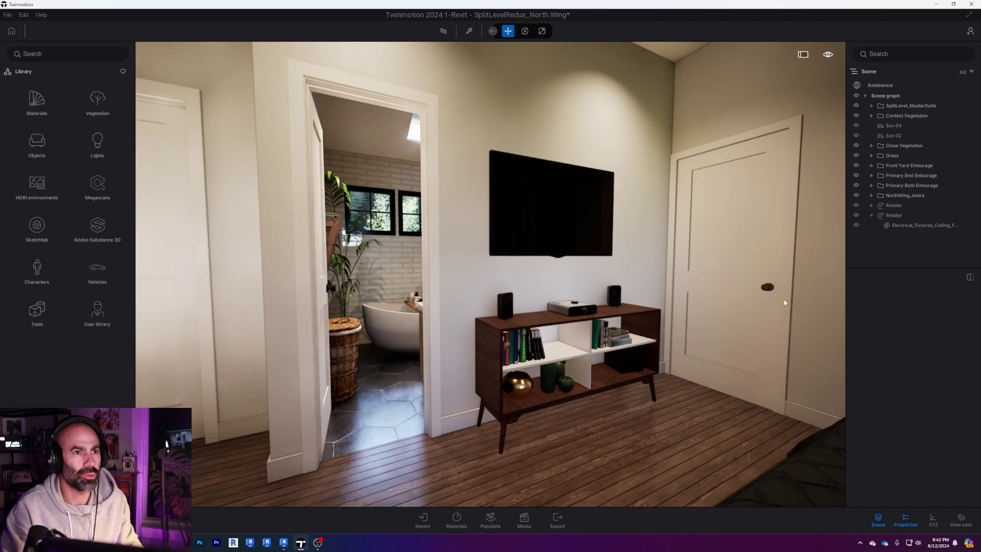
{"action": "left_click", "coordinate": [784, 301]}
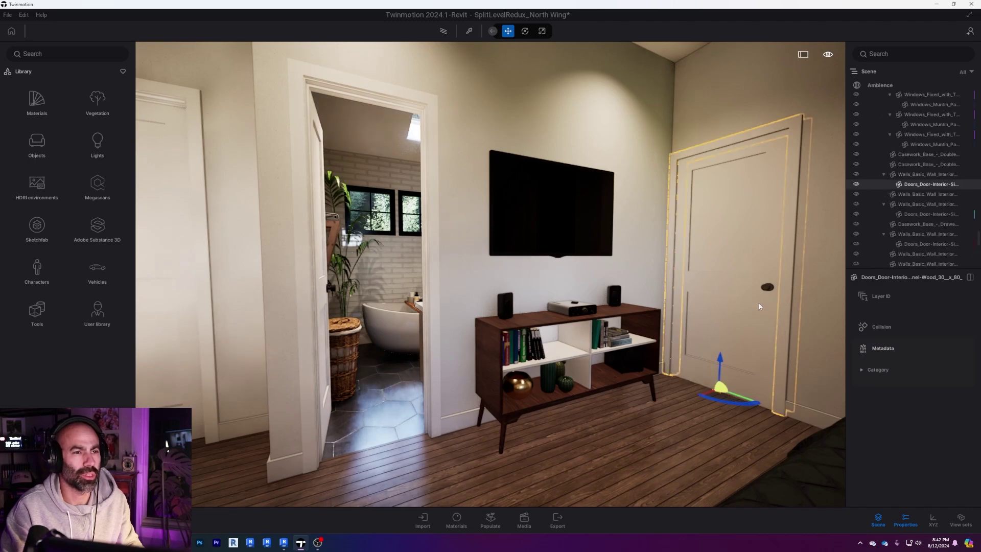
{"action": "key", "text": "Escape"}
Select the separate panel of the closed door at the end of the window seat
{"action": "right_click_drag", "start_coordinate": [783, 314], "coordinate": [357, 327]}
{"action": "key", "text": "w"}
{"action": "key", "text": "w"}
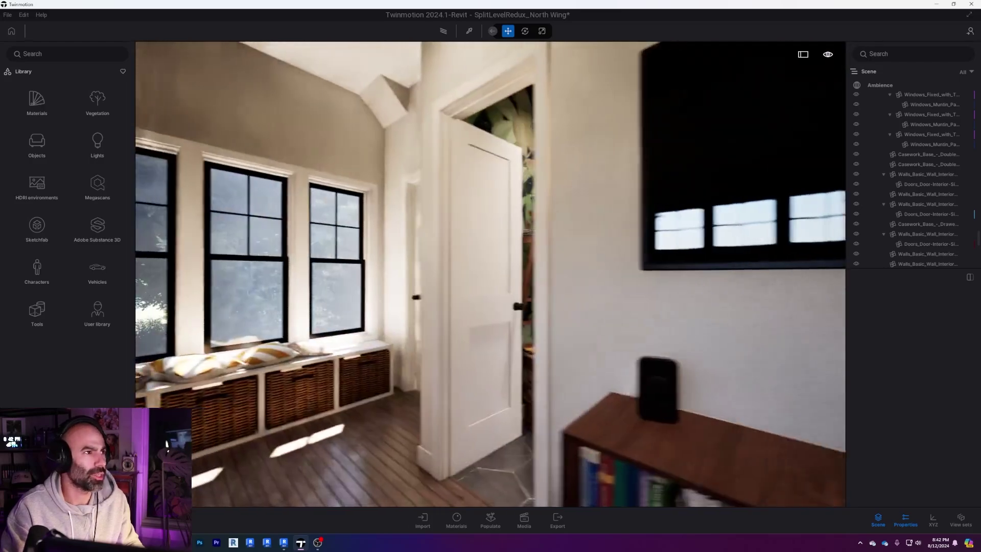
{"action": "key", "text": "w"}
{"action": "right_click_drag", "start_coordinate": [644, 225], "coordinate": [568, 353]}
{"action": "left_click", "coordinate": [564, 281]}
{"action": "key", "text": "Up"}
{"action": "key", "text": "s"}
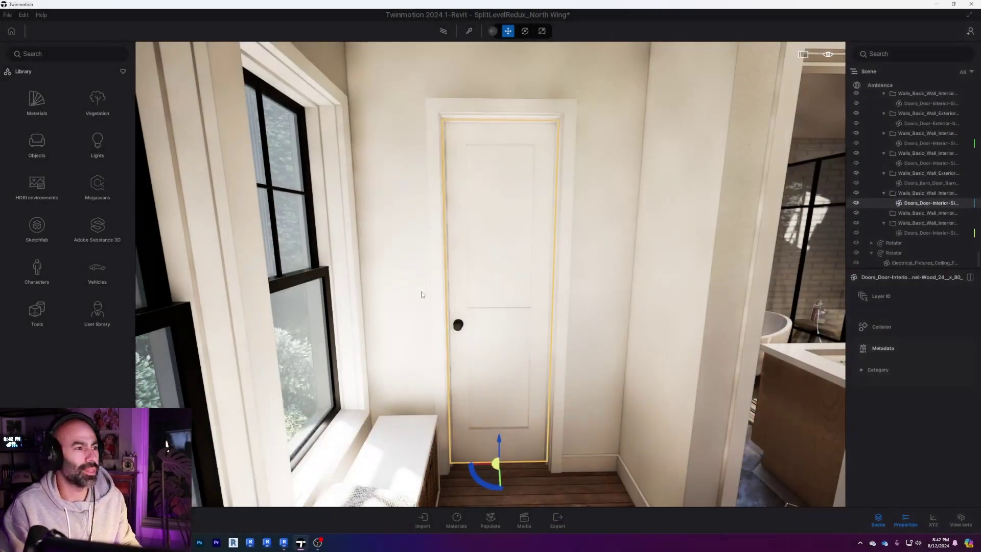
Select the panel of the closed door at the end of the window seat, inspect its collision properties, and clear the selection
{"action": "right_click_drag", "start_coordinate": [423, 293], "coordinate": [418, 353]}
{"action": "key", "text": "Escape"}
{"action": "right_click_drag", "start_coordinate": [517, 308], "coordinate": [517, 245]}
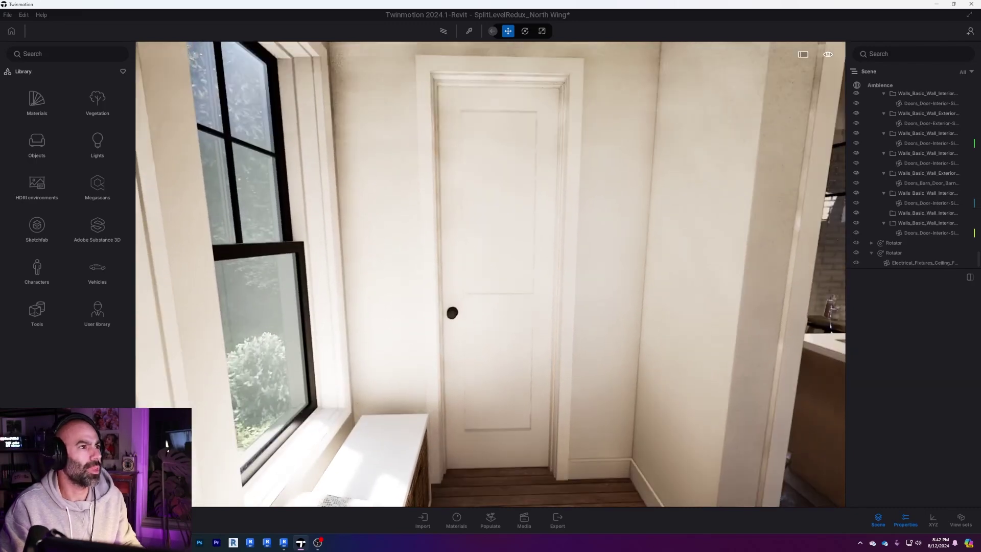
{"action": "left_click", "coordinate": [520, 396]}
{"action": "left_click", "coordinate": [883, 328]}
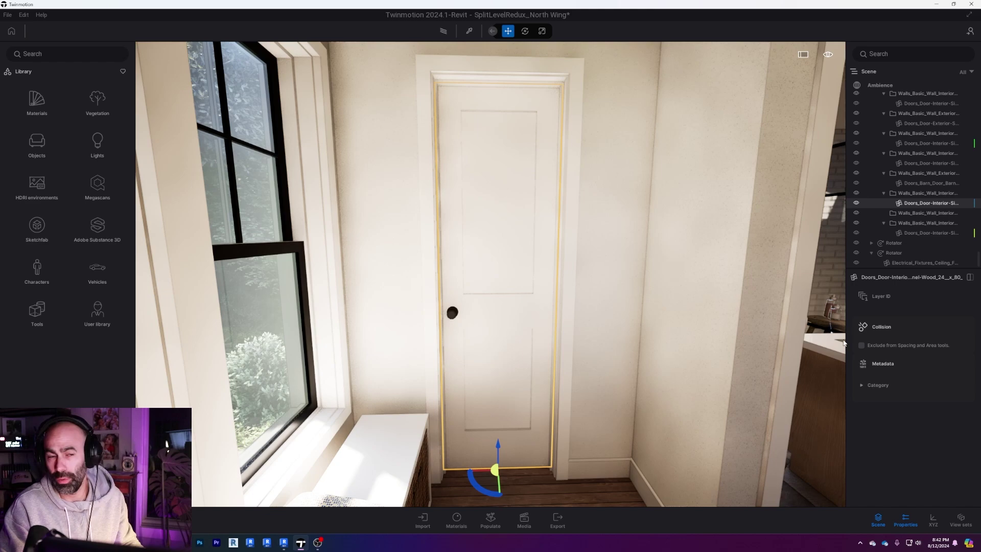
{"action": "right_click_drag", "start_coordinate": [825, 347], "coordinate": [746, 346]}
{"action": "key", "text": "Escape"}
Place a Rotator animator from the library at the base of the closet door's hinge edge
{"action": "left_click", "coordinate": [43, 314]}
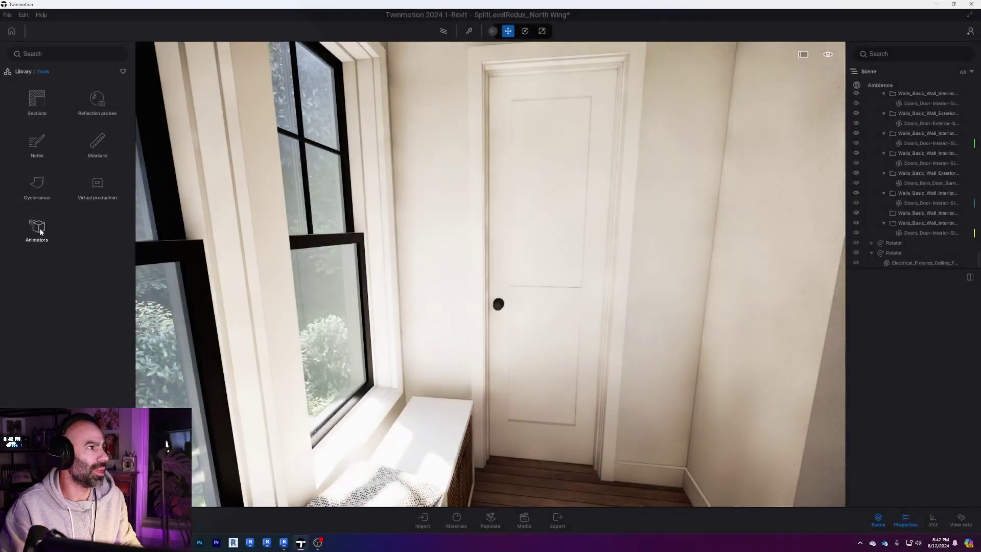
{"action": "left_click", "coordinate": [41, 231]}
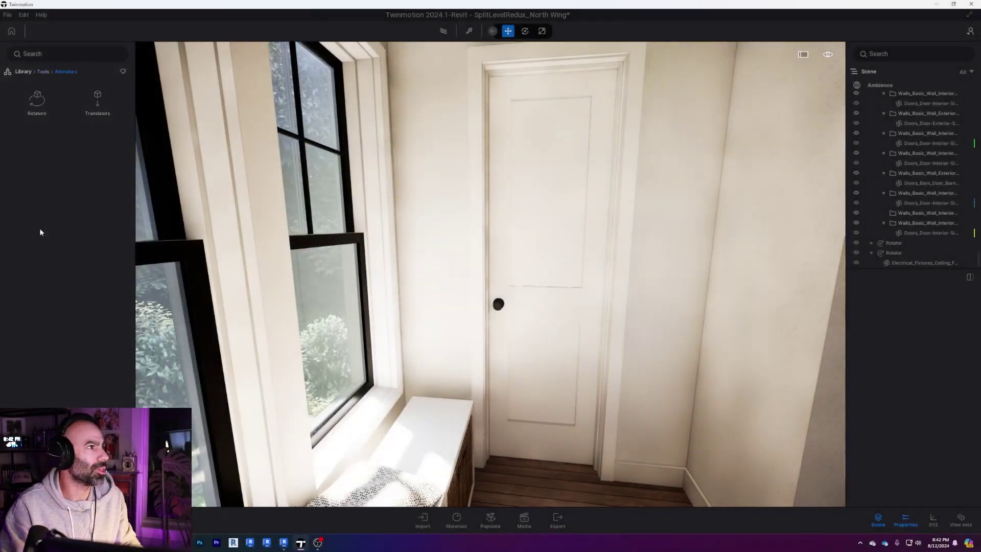
{"action": "left_click", "coordinate": [29, 101]}
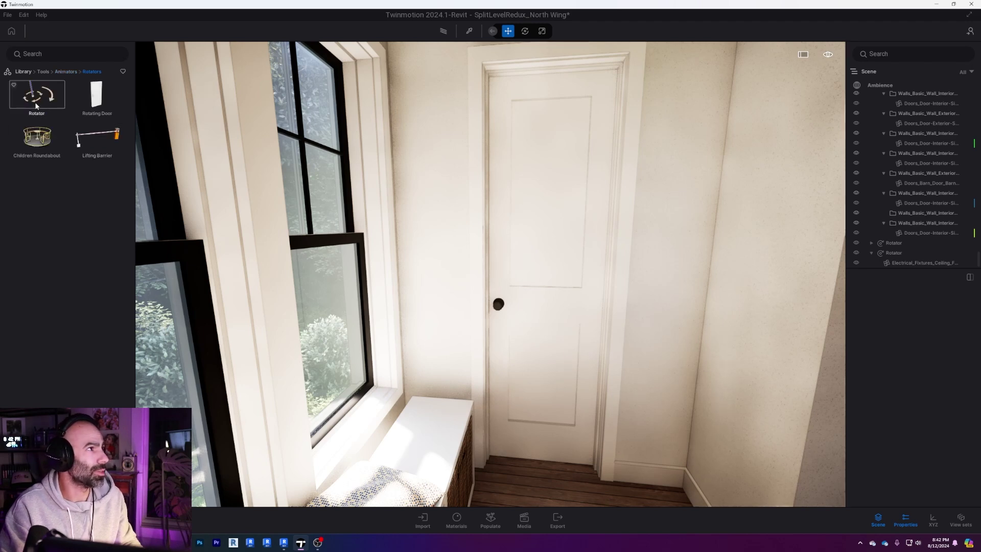
{"action": "left_click_drag", "start_coordinate": [35, 104], "coordinate": [406, 307]}
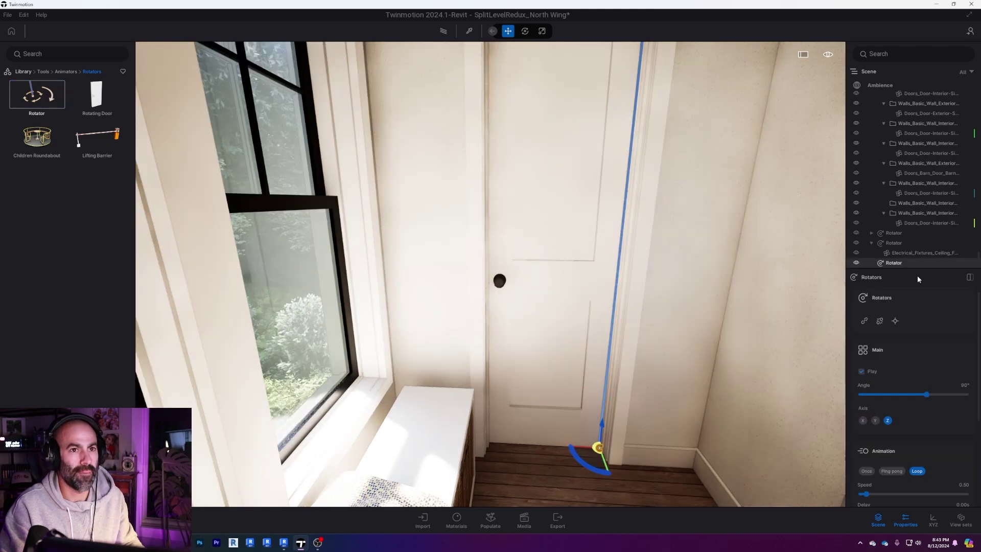
{"action": "key", "text": "ctrl"}
{"action": "key", "text": "ctrl"}
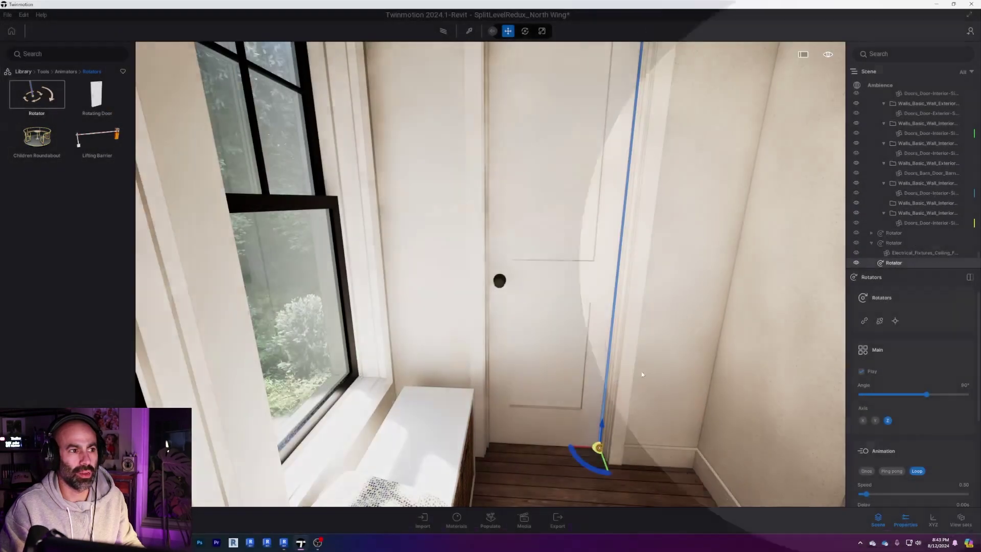
Link the closet door panel to the new rotator with Object link
{"action": "right_click_drag", "start_coordinate": [641, 373], "coordinate": [717, 462]}
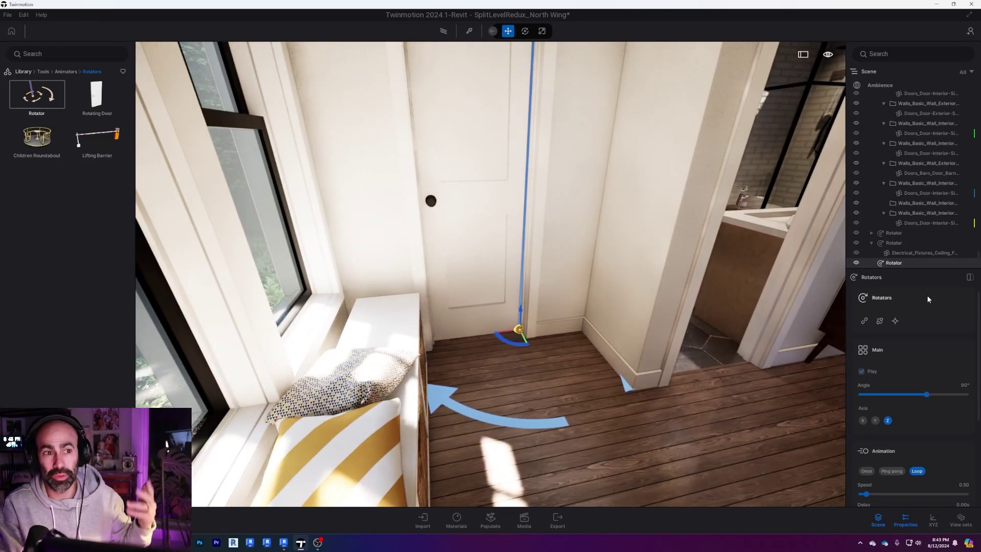
{"action": "mouse_move", "coordinate": [592, 290]}
{"action": "right_mouse_down"}
{"action": "mouse_move", "coordinate": [599, 268]}
{"action": "mouse_move", "coordinate": [593, 291]}
{"action": "right_mouse_up"}
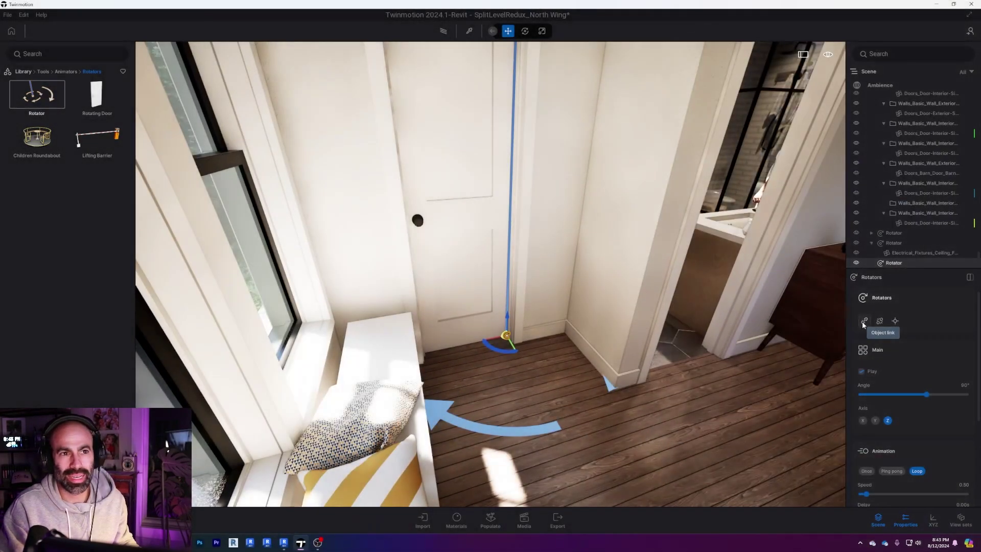
{"action": "left_click", "coordinate": [863, 320]}
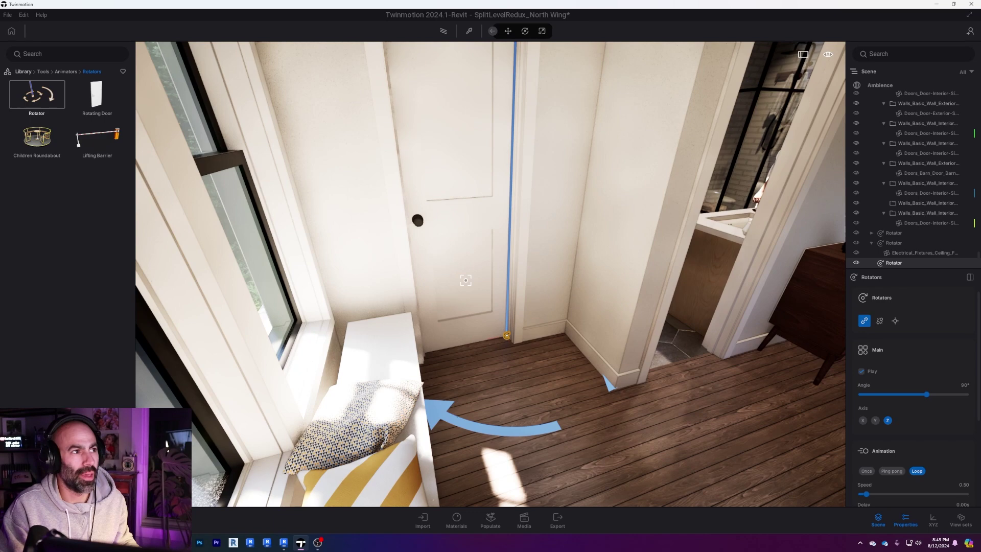
{"action": "left_click", "coordinate": [454, 264]}
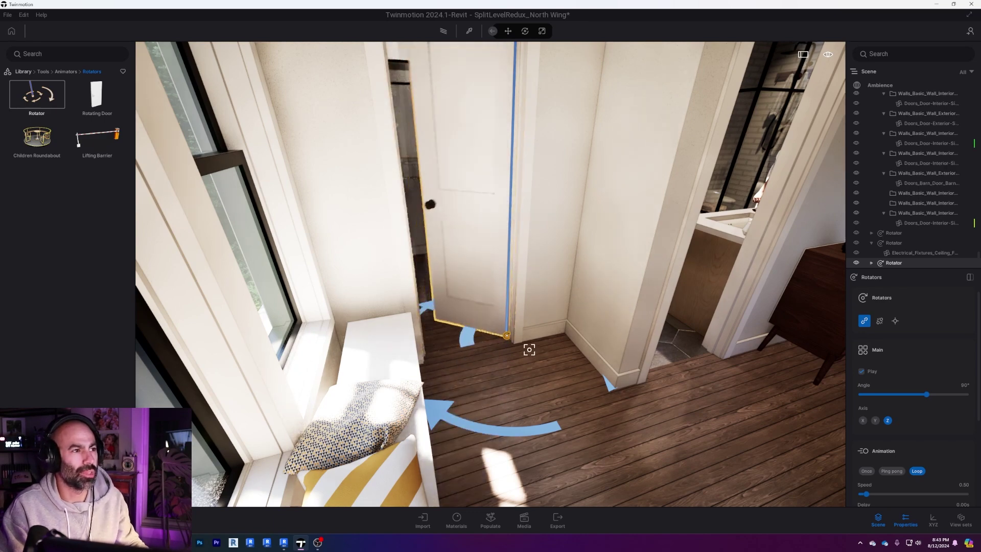
{"action": "right_click_drag", "start_coordinate": [529, 349], "coordinate": [514, 314]}
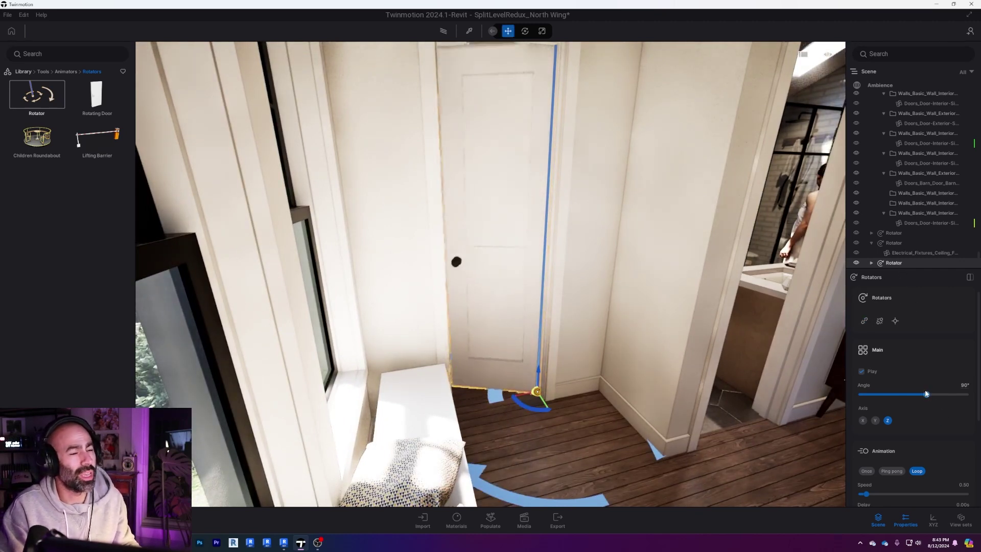
Try the Ping pong animation mode on the closet door's rotator, then set it to Once
{"action": "scroll", "coordinate": [927, 442], "scroll_direction": "down", "scroll_amount": 3}
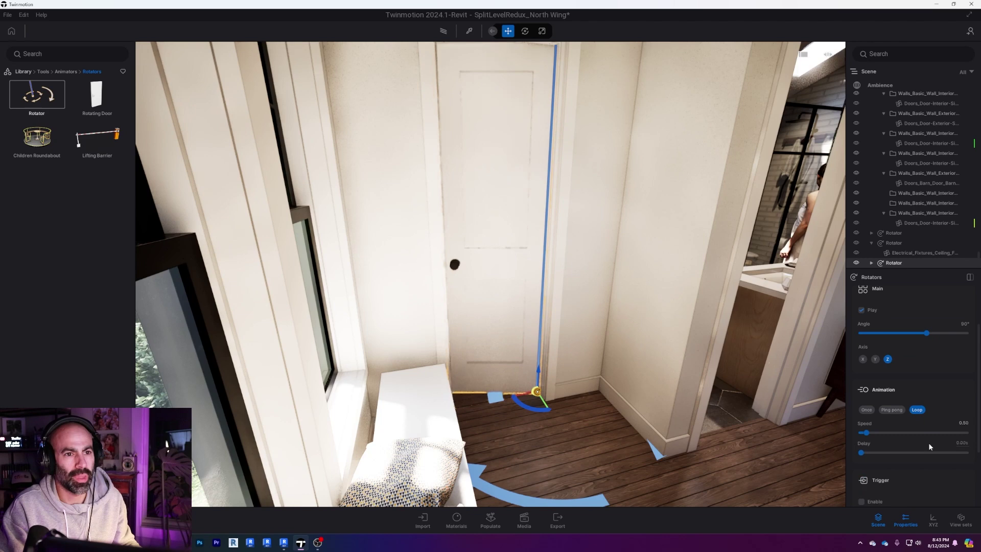
{"action": "left_click", "coordinate": [890, 410]}
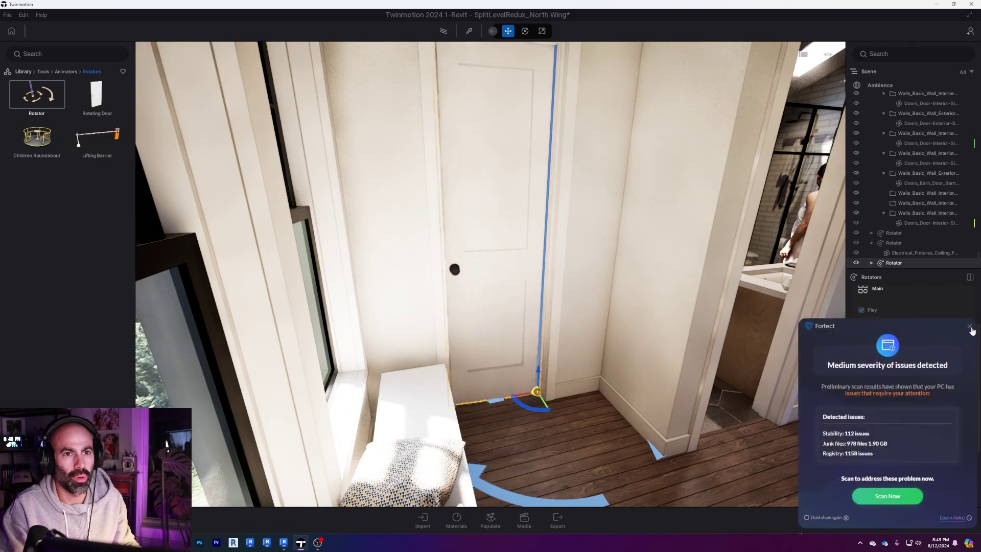
{"action": "left_click", "coordinate": [970, 327]}
{"action": "left_click", "coordinate": [862, 410]}
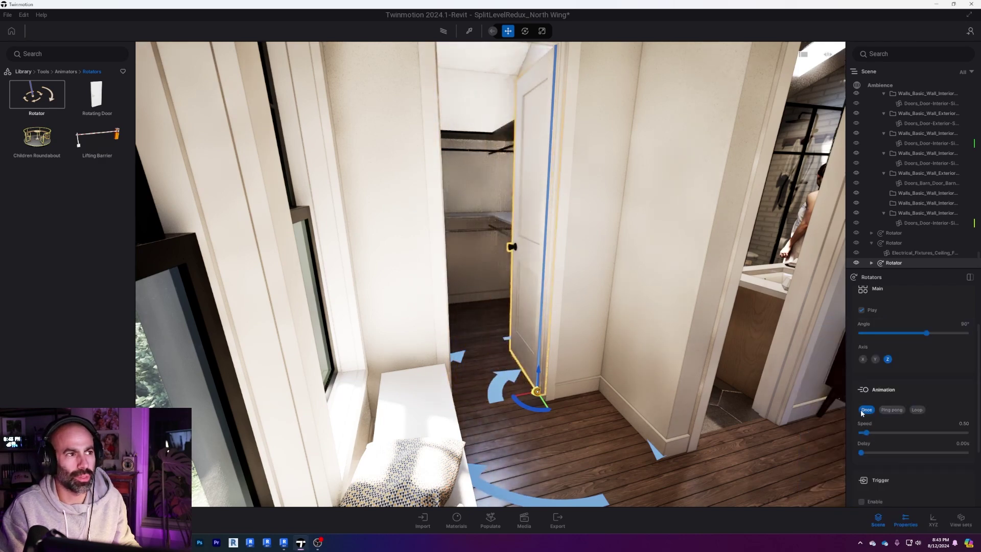
Enable the trigger on the closet door's rotator and set its trigger zone to 2.0 m
{"action": "key", "text": "s"}
{"action": "right_click_drag", "start_coordinate": [624, 362], "coordinate": [710, 394]}
{"action": "key", "text": "w"}
{"action": "scroll", "coordinate": [867, 414], "scroll_direction": "down", "scroll_amount": 3}
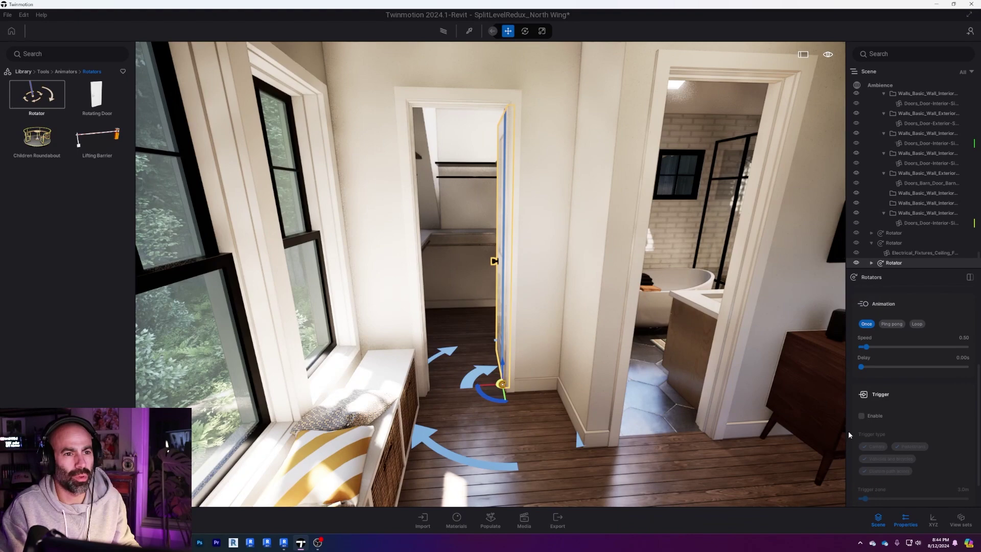
{"action": "left_click", "coordinate": [862, 415]}
{"action": "scroll", "coordinate": [863, 443], "scroll_direction": "down", "scroll_amount": 1}
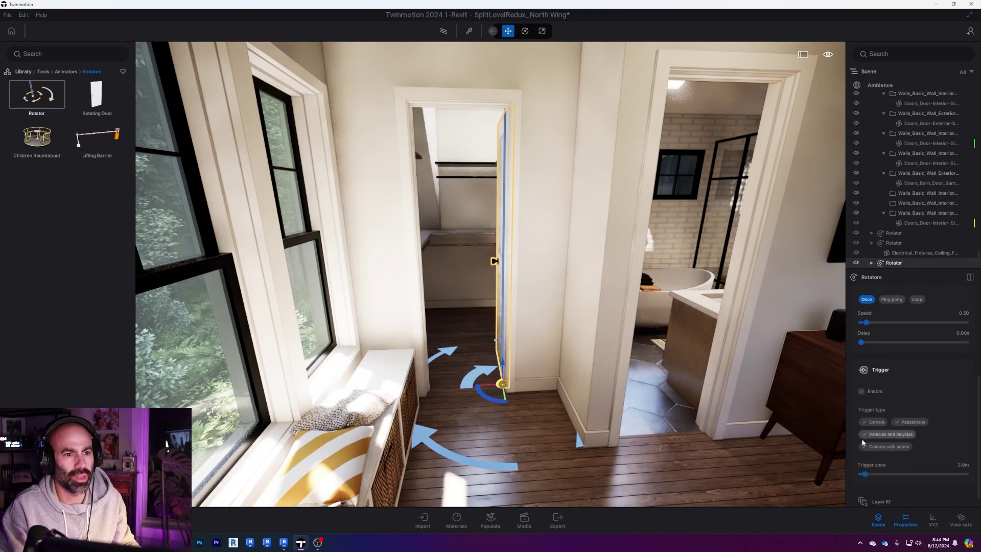
{"action": "scroll", "coordinate": [947, 467], "scroll_direction": "down", "scroll_amount": 1}
{"action": "right_click_drag", "start_coordinate": [715, 327], "coordinate": [649, 310]}
{"action": "key", "text": "w"}
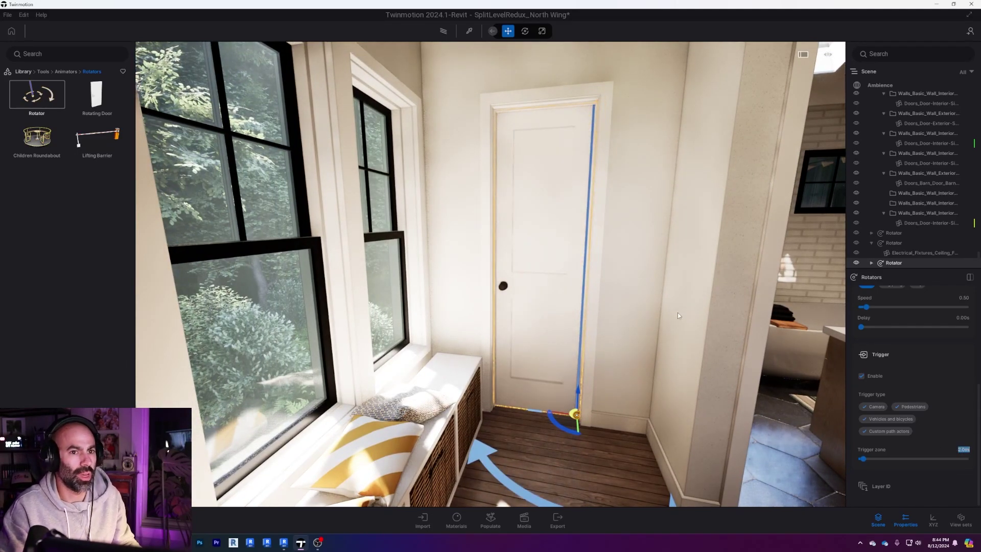
Approach and back away from the closet door repeatedly to test when its trigger opens and closes it
{"action": "right_click_drag", "start_coordinate": [677, 311], "coordinate": [642, 297]}
{"action": "key", "text": "s"}
{"action": "key", "text": "w"}
{"action": "key", "text": "Up"}
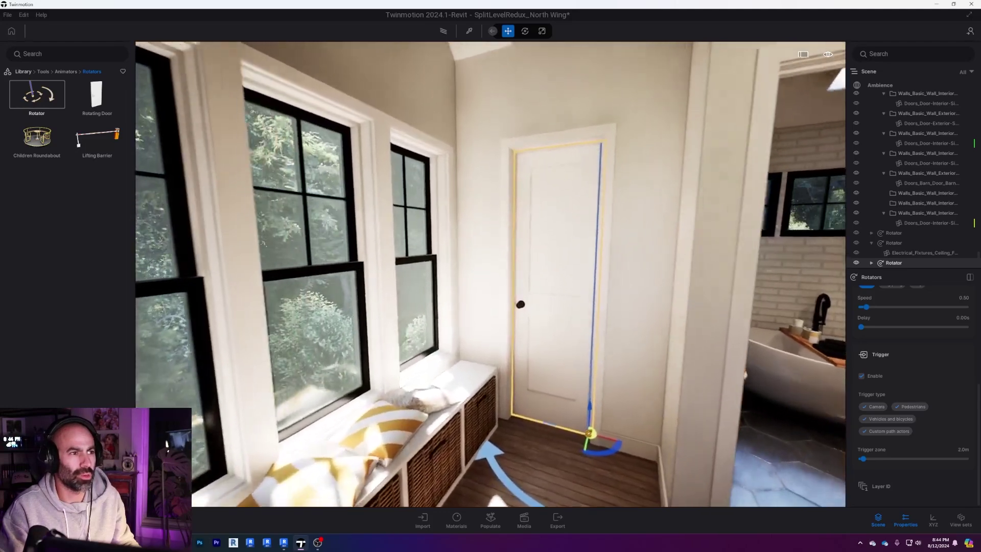
{"action": "key", "text": "w"}
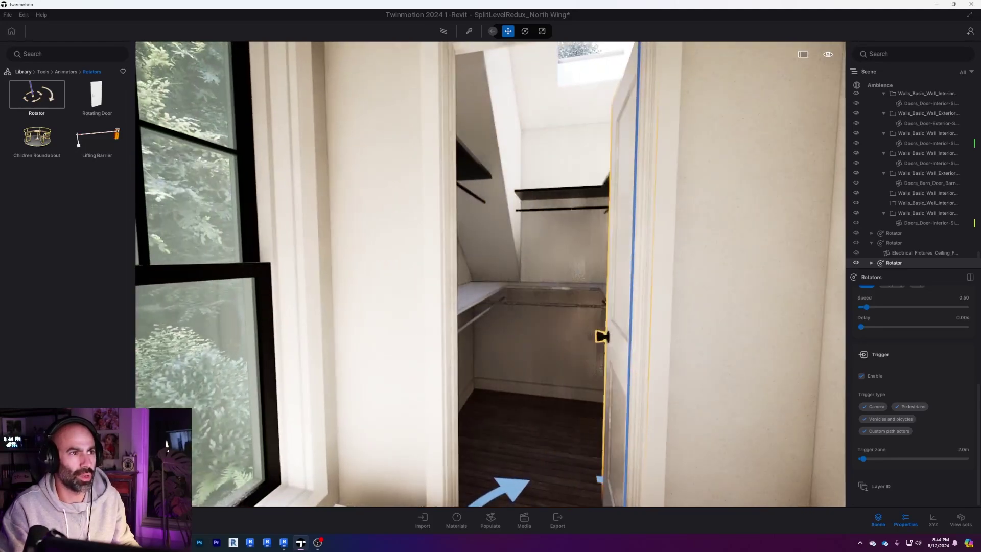
{"action": "key", "text": "Down"}
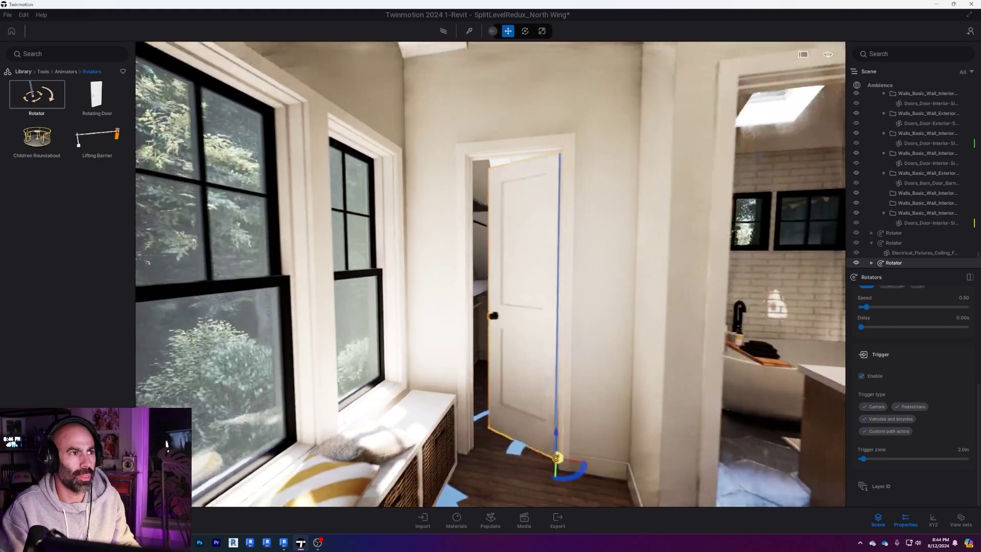
{"action": "key", "text": "Up"}
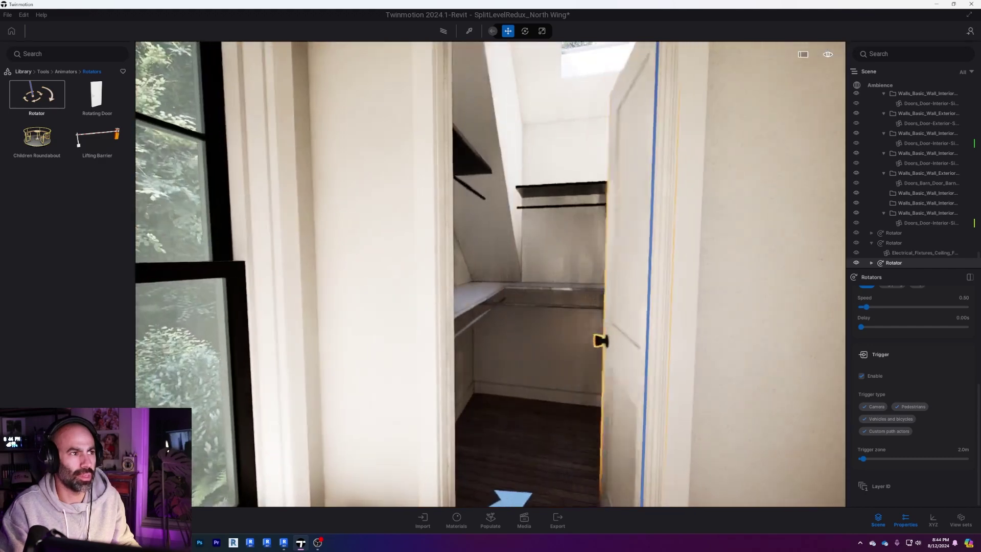
{"action": "key", "text": "Down"}
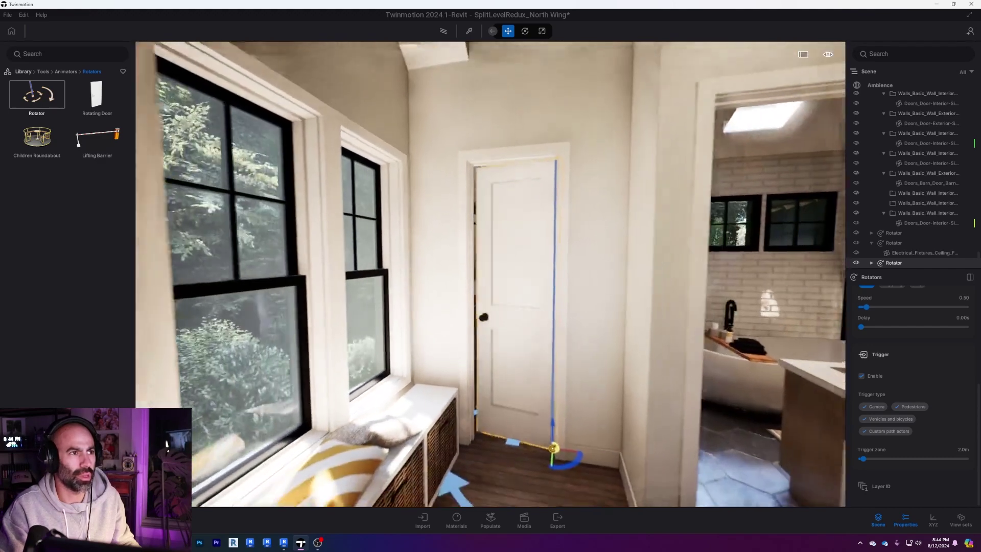
{"action": "right_click_drag", "start_coordinate": [567, 317], "coordinate": [682, 317]}
{"action": "key", "text": "Up"}
{"action": "key", "text": "Down"}
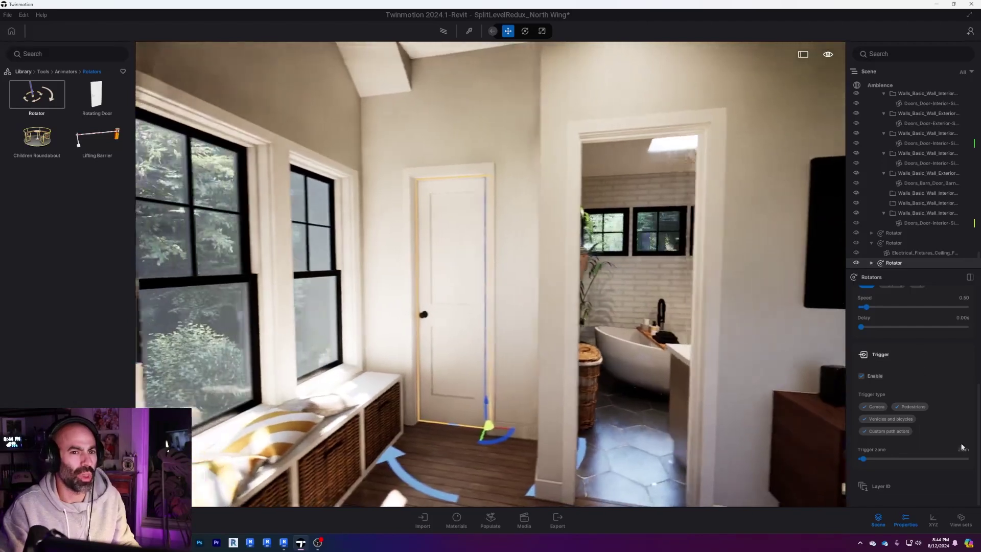
Set the trigger zone of the closet door's rotator to 2.5 m
{"action": "left_click", "coordinate": [962, 449]}
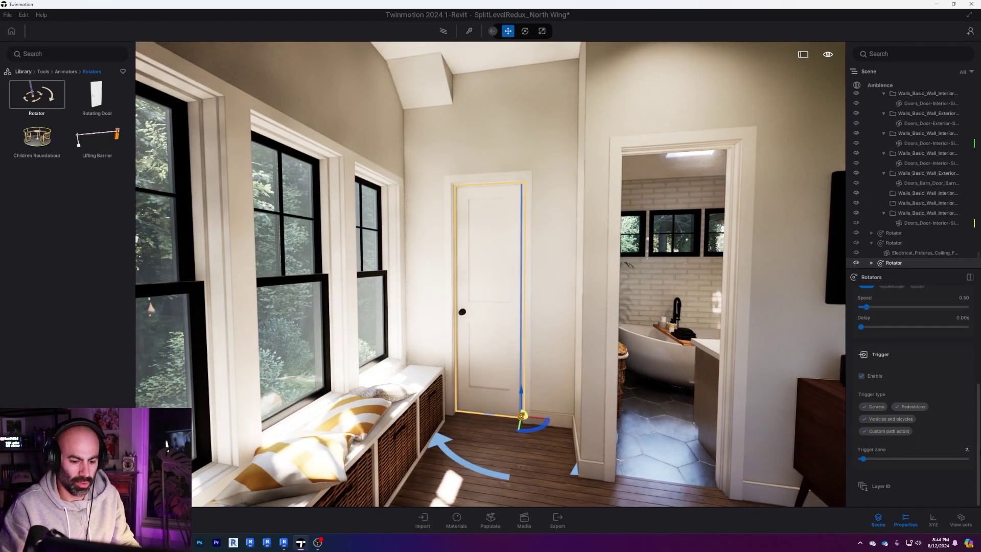
{"action": "key", "text": "w"}
{"action": "right_click_drag", "start_coordinate": [498, 413], "coordinate": [664, 407]}
{"action": "key", "text": "s"}
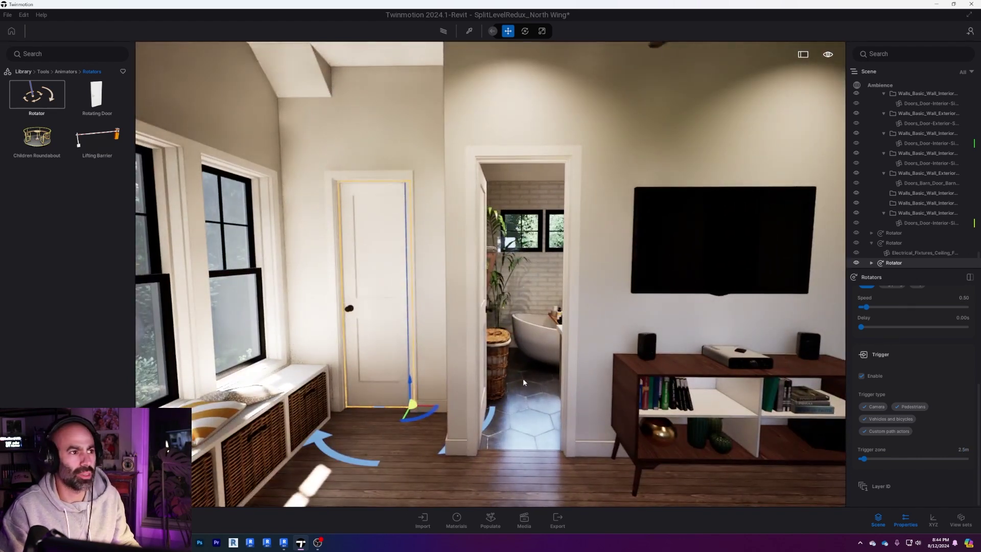
Select the bathroom door's rotator and set its trigger zone to 2.5 m
{"action": "key", "text": "d"}
{"action": "right_click_drag", "start_coordinate": [523, 382], "coordinate": [503, 396]}
{"action": "left_click", "coordinate": [889, 245]}
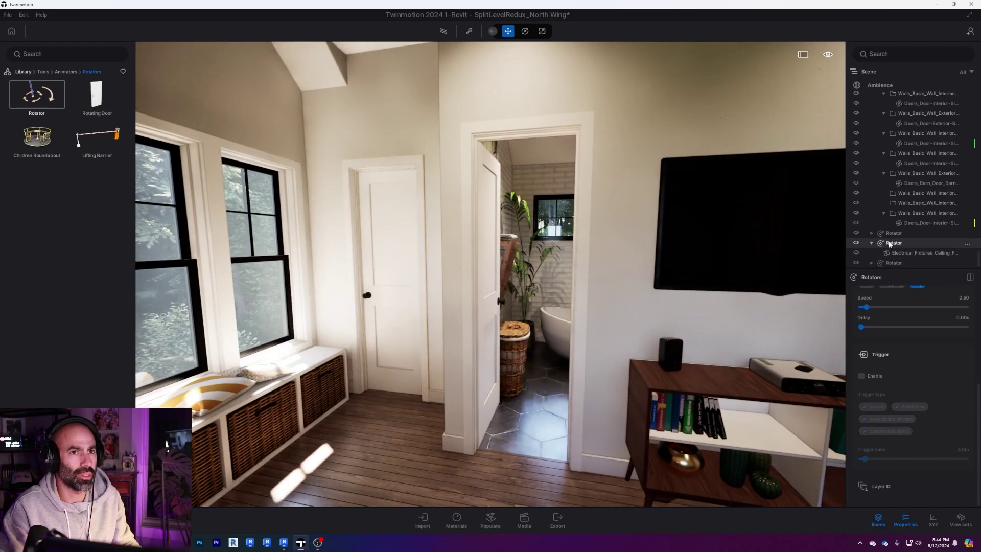
{"action": "key", "text": "s"}
{"action": "right_click_drag", "start_coordinate": [664, 307], "coordinate": [726, 306]}
{"action": "left_click", "coordinate": [892, 234]}
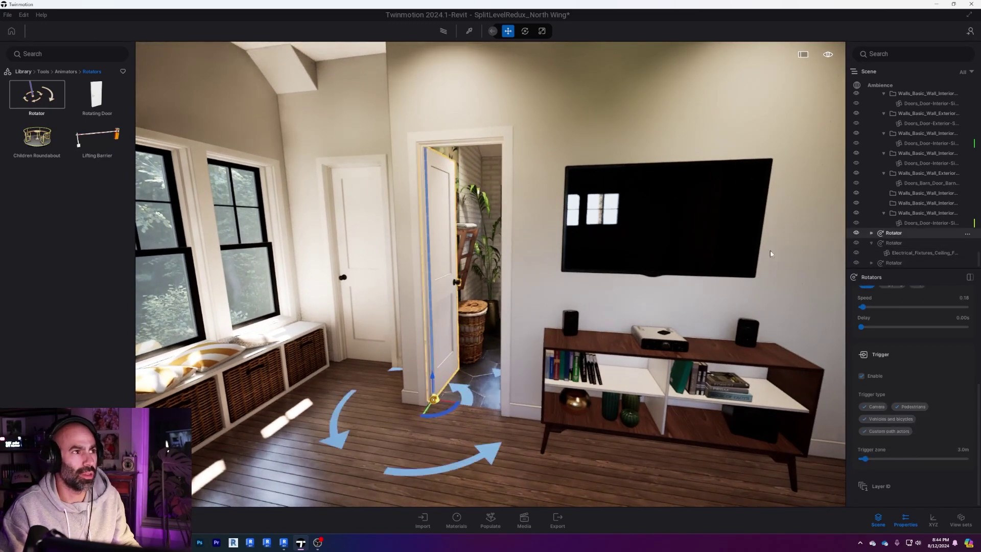
{"action": "right_click_drag", "start_coordinate": [771, 252], "coordinate": [703, 278]}
{"action": "key", "text": "w"}
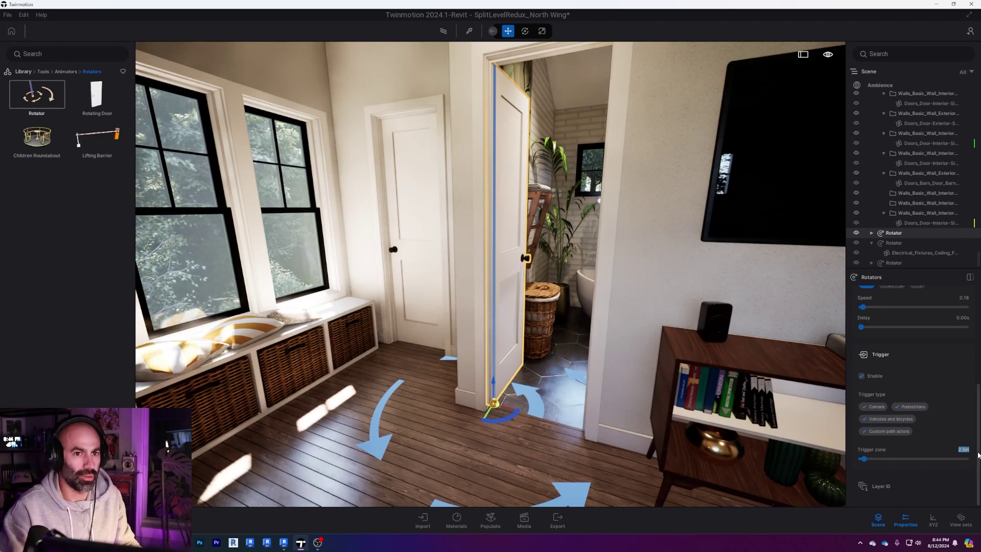
Test the triggers of the closet and bathroom doors by approaching and backing away, and select the closet door's rotator
{"action": "right_click_drag", "start_coordinate": [615, 396], "coordinate": [593, 350]}
{"action": "key", "text": "w"}
{"action": "key", "text": "w"}
{"action": "key", "text": "s"}
{"action": "key", "text": "Down"}
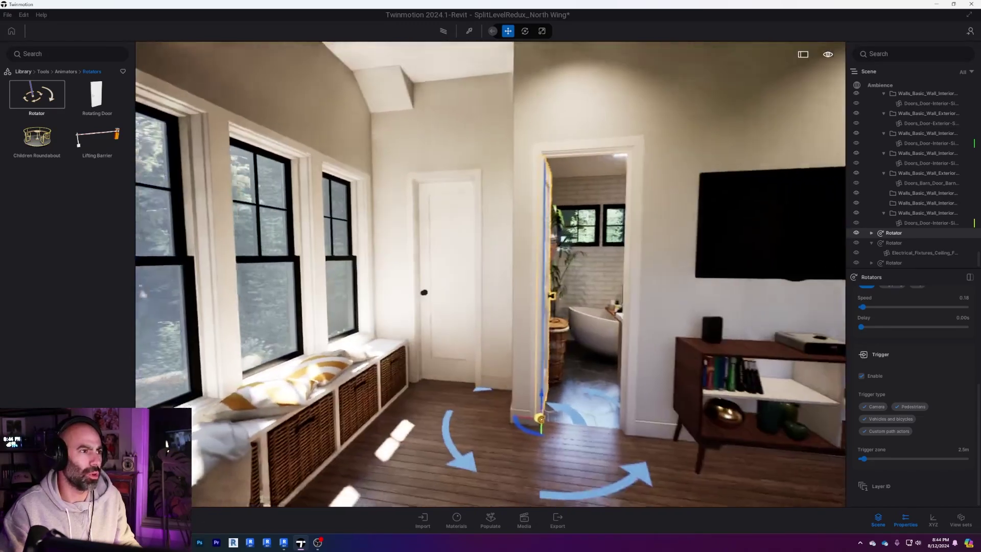
{"action": "key", "text": "w"}
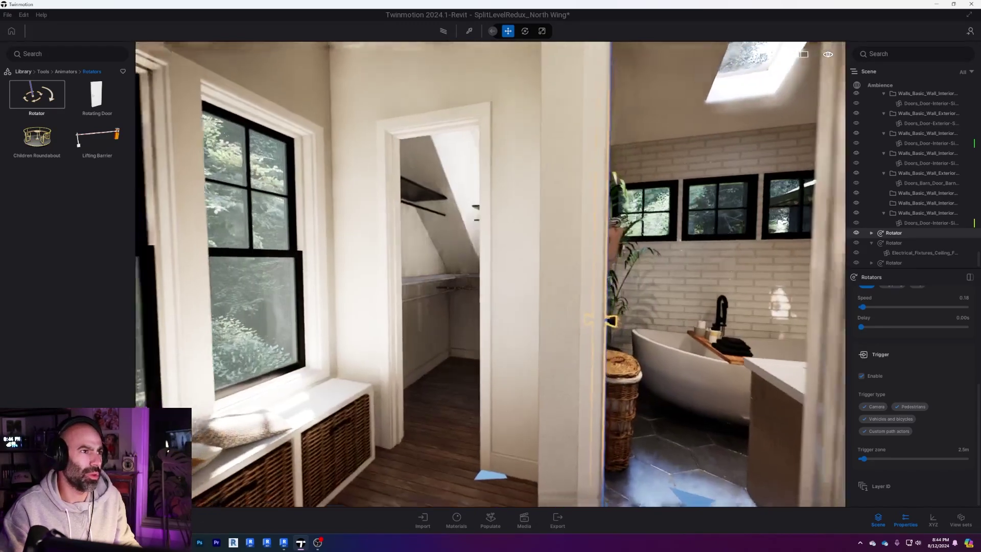
{"action": "key", "text": "s"}
{"action": "right_click_drag", "start_coordinate": [491, 276], "coordinate": [551, 276]}
{"action": "key", "text": "Down"}
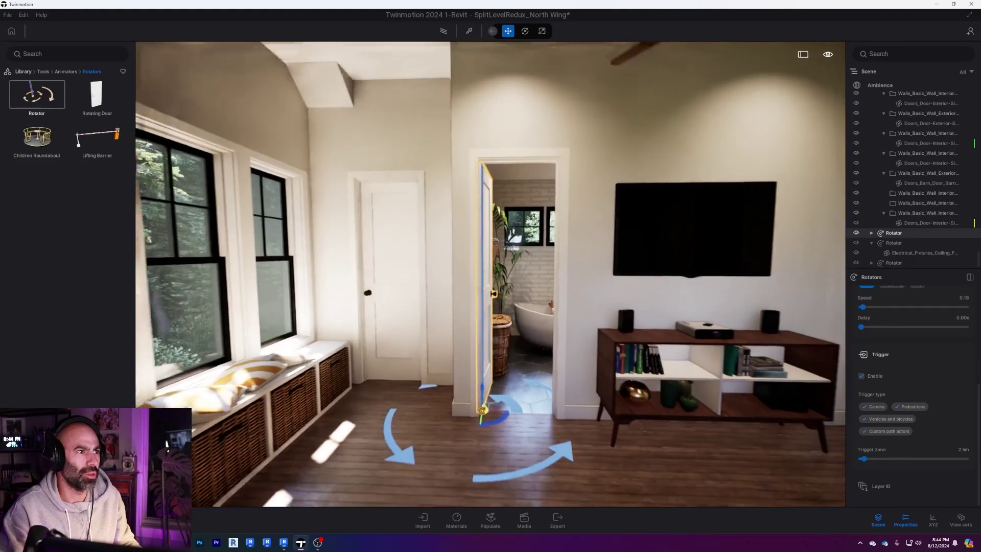
{"action": "key", "text": "Up"}
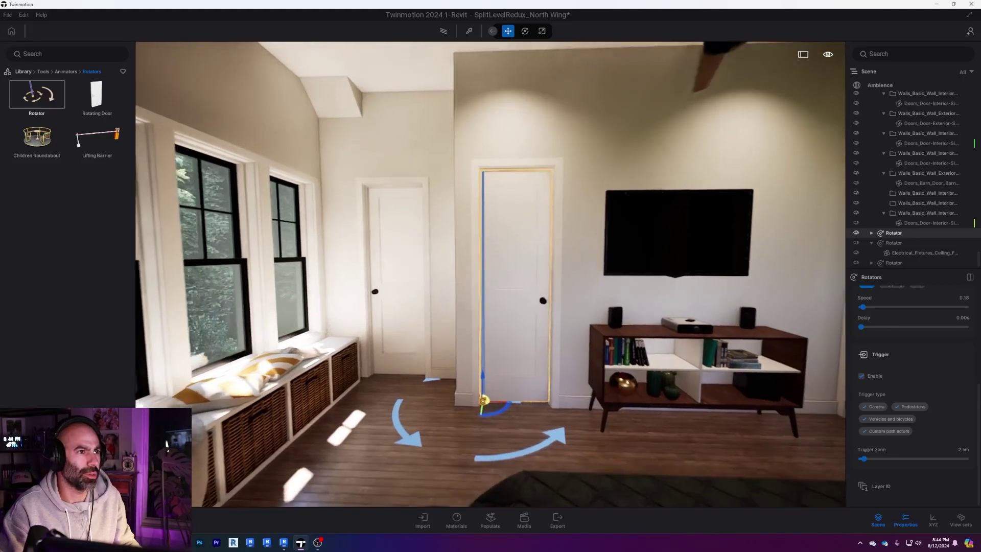
{"action": "key", "text": "w"}
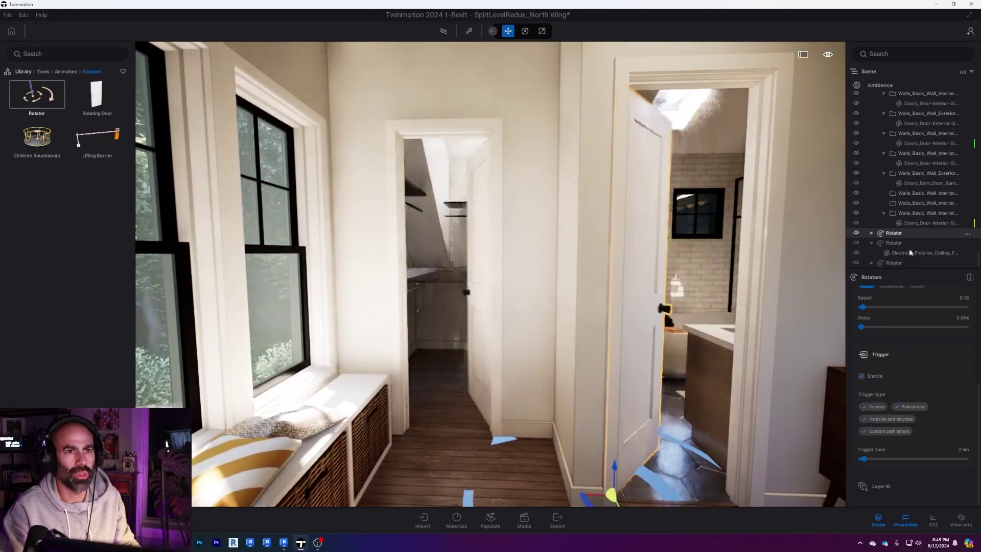
{"action": "left_click", "coordinate": [894, 262]}
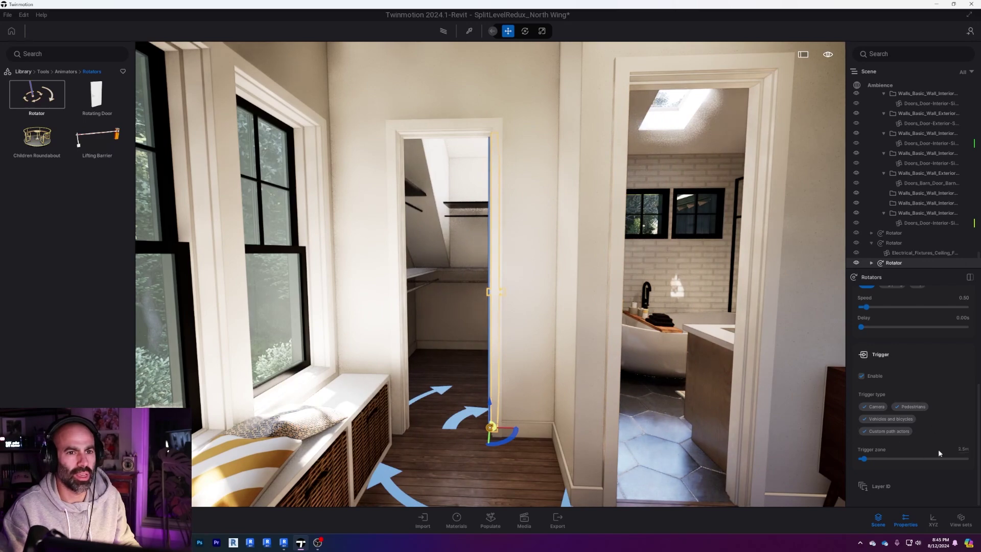
Check the animation speed of the bathroom door's rotator and set the closet door's rotator to the same speed, 0.18
{"action": "key", "text": "s"}
{"action": "left_click", "coordinate": [897, 232]}
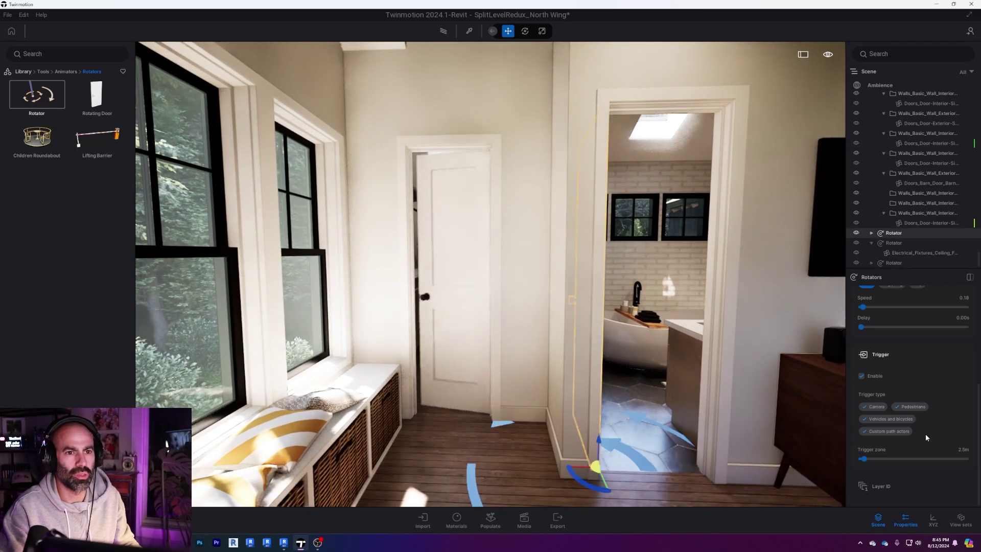
{"action": "scroll", "coordinate": [955, 357], "scroll_direction": "up", "scroll_amount": 1}
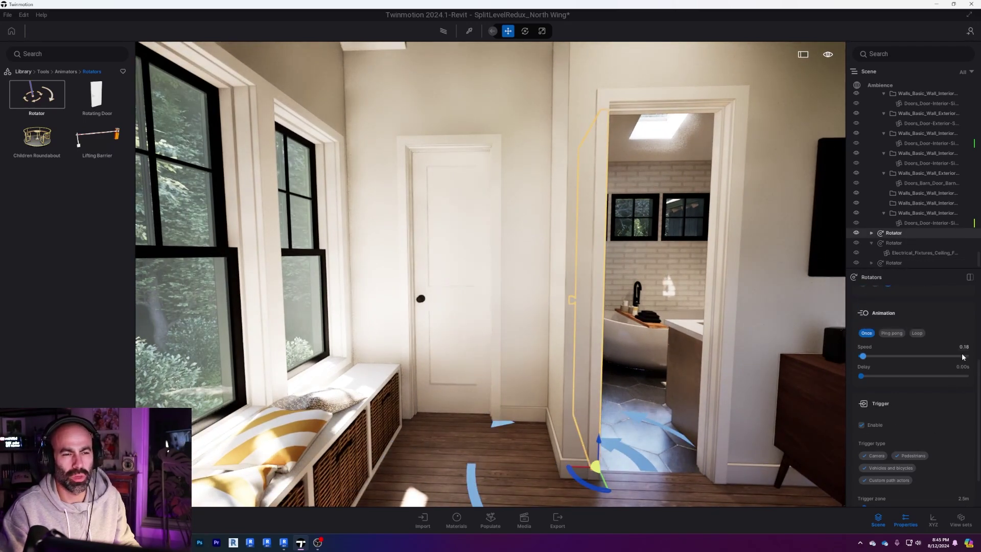
{"action": "right_click_drag", "start_coordinate": [581, 382], "coordinate": [907, 250]}
{"action": "key", "text": "w"}
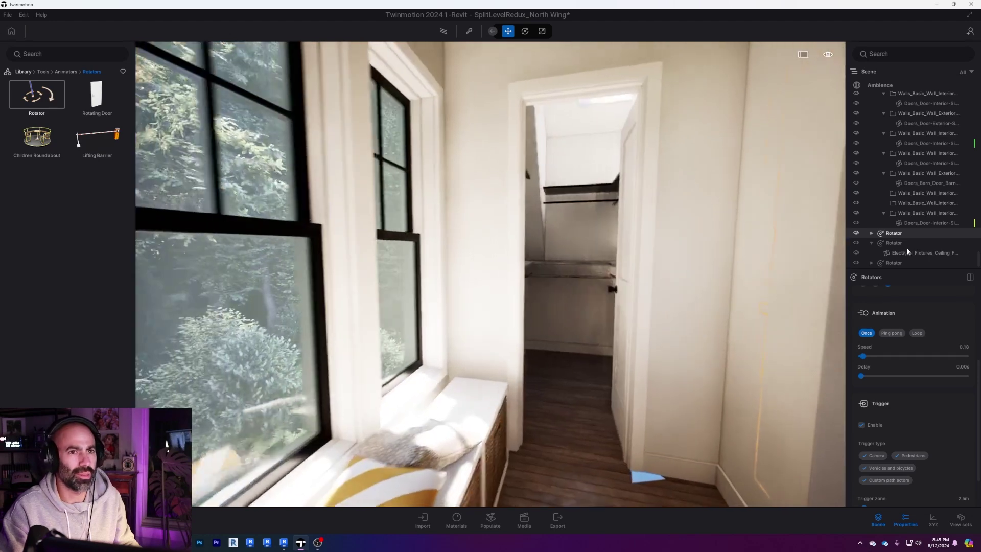
{"action": "left_click", "coordinate": [902, 244]}
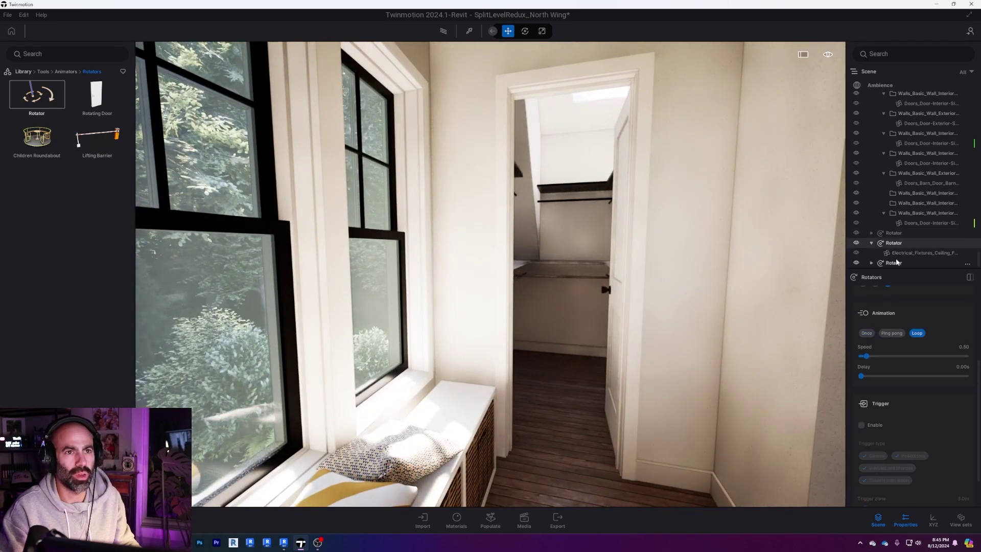
{"action": "left_click", "coordinate": [897, 262]}
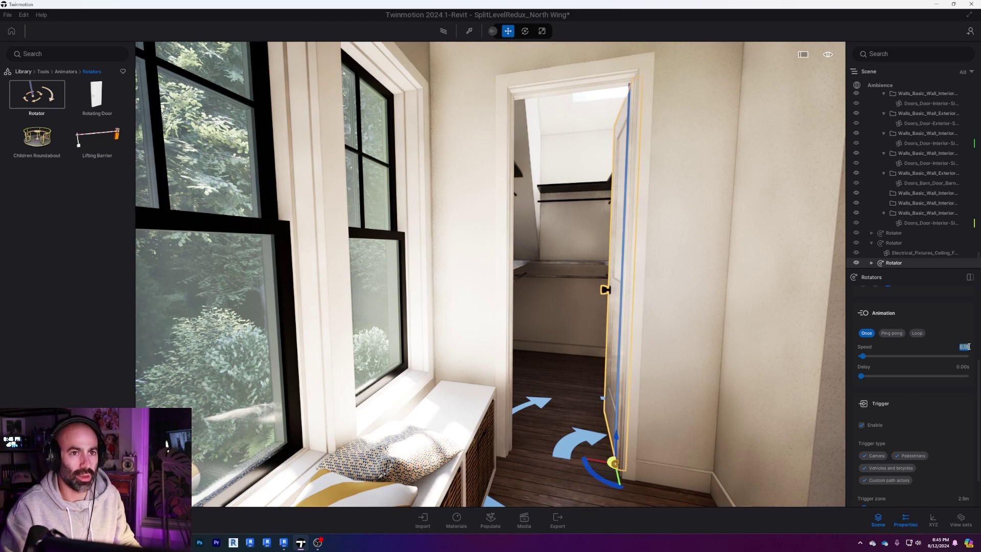
Back away and move around the room to test the automatic closet and bathroom doors with matching speeds
{"action": "key", "text": "s"}
{"action": "right_click_drag", "start_coordinate": [766, 318], "coordinate": [879, 296]}
{"action": "key", "text": "d"}
{"action": "right_click_drag", "start_coordinate": [490, 274], "coordinate": [419, 268]}
{"action": "key", "text": "s"}
{"action": "key", "text": "Right"}
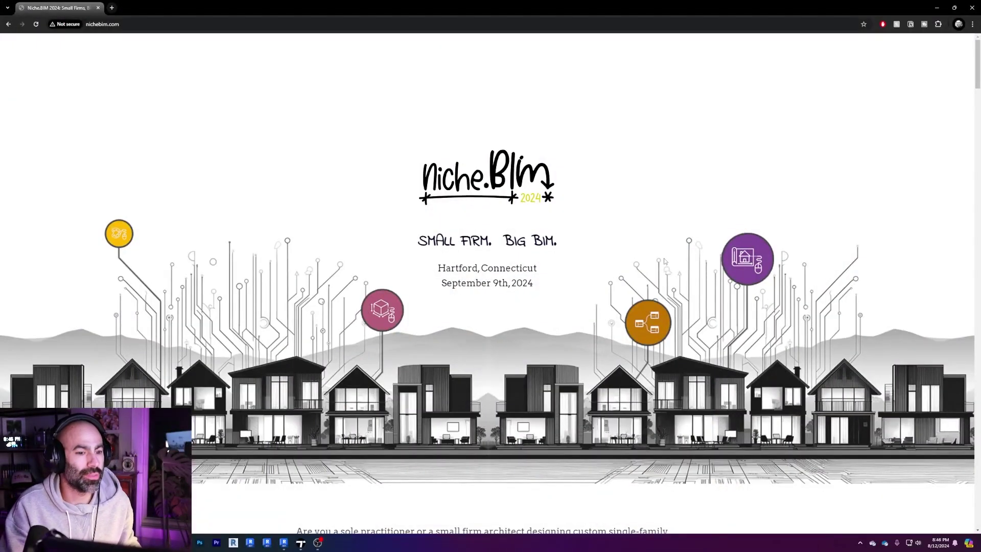
Review the NicheBIM 2024 conference website's introduction, reasons to attend and speaker list in the browser
{"action": "scroll", "coordinate": [706, 291], "scroll_direction": "down", "scroll_amount": 1}
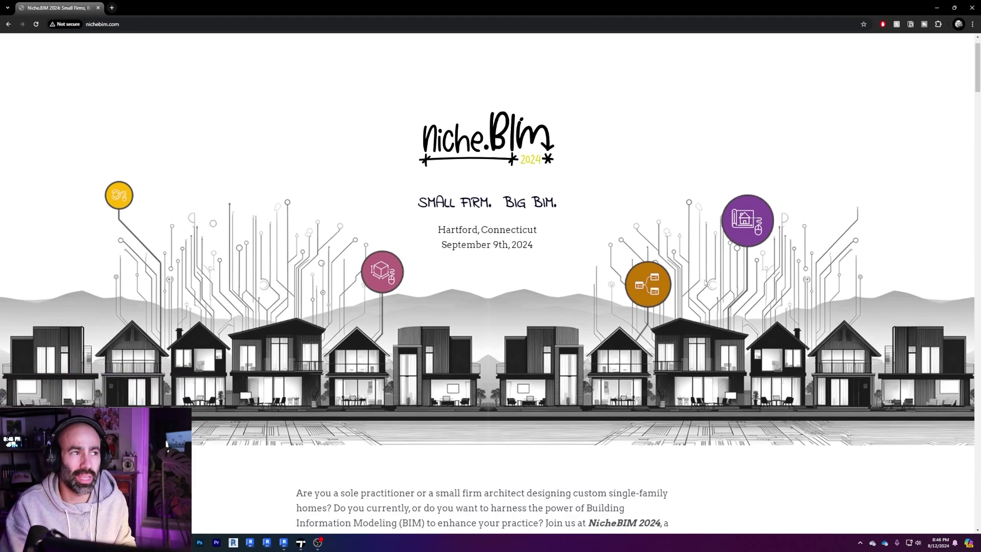
{"action": "scroll", "coordinate": [709, 271], "scroll_direction": "down", "scroll_amount": 5}
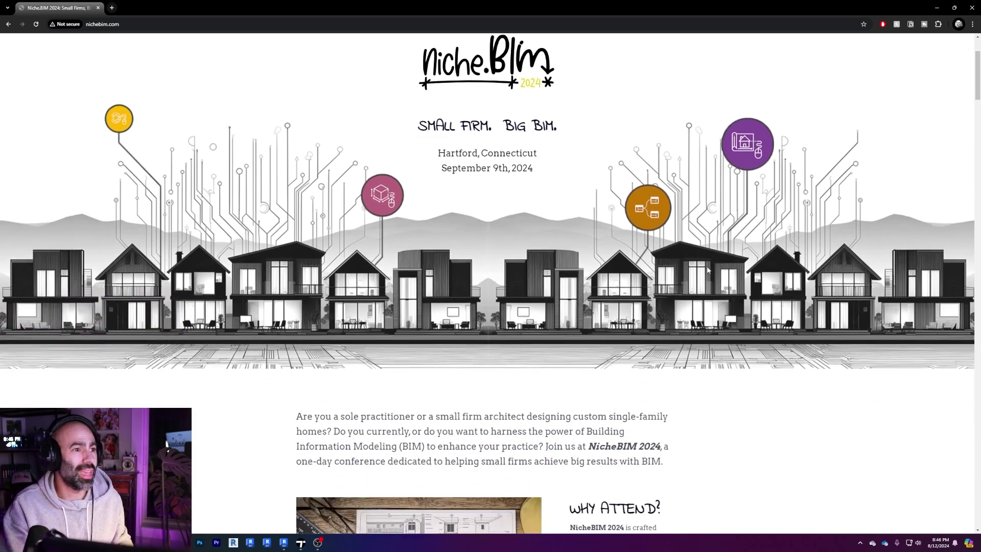
{"action": "scroll", "coordinate": [708, 270], "scroll_direction": "down", "scroll_amount": 1}
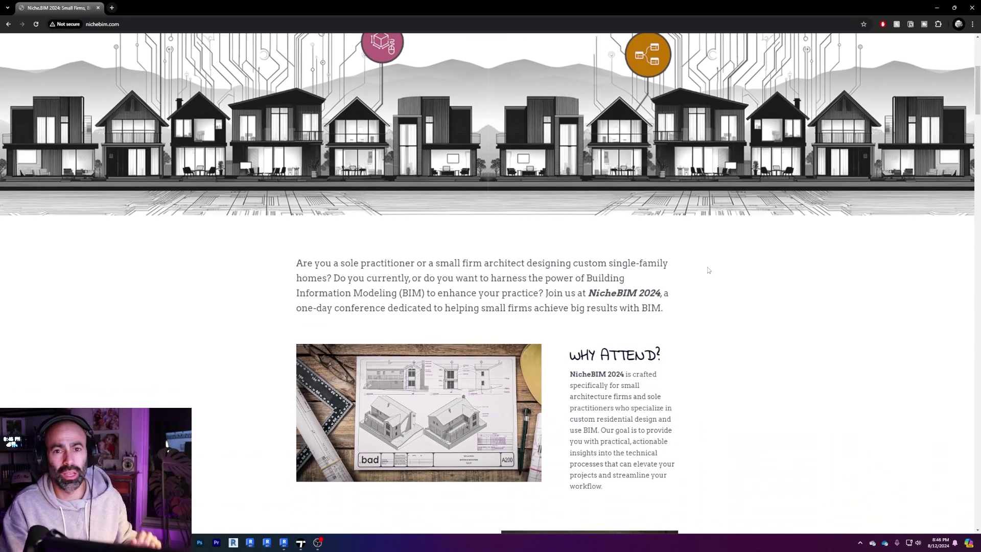
{"action": "scroll", "coordinate": [706, 261], "scroll_direction": "down", "scroll_amount": 10}
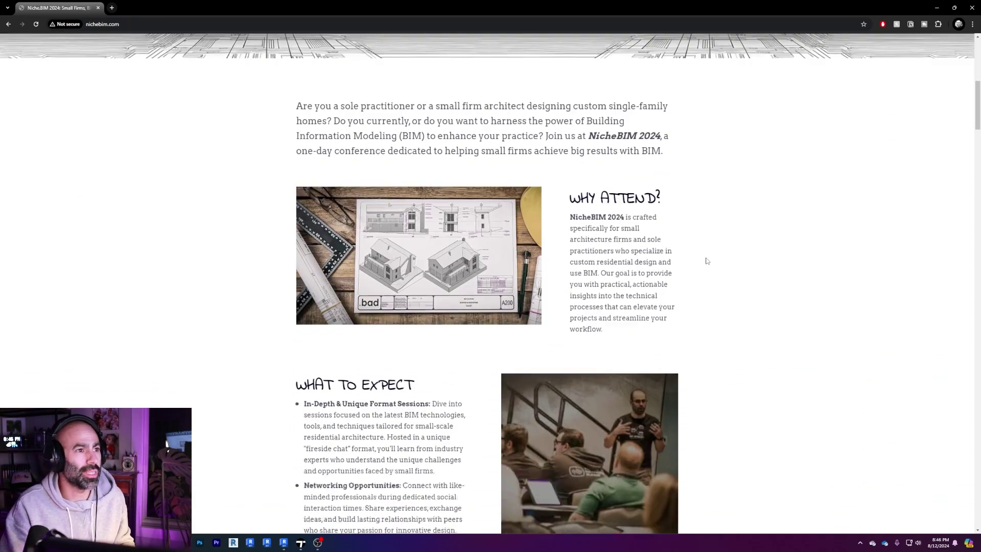
{"action": "scroll", "coordinate": [712, 270], "scroll_direction": "down", "scroll_amount": 15}
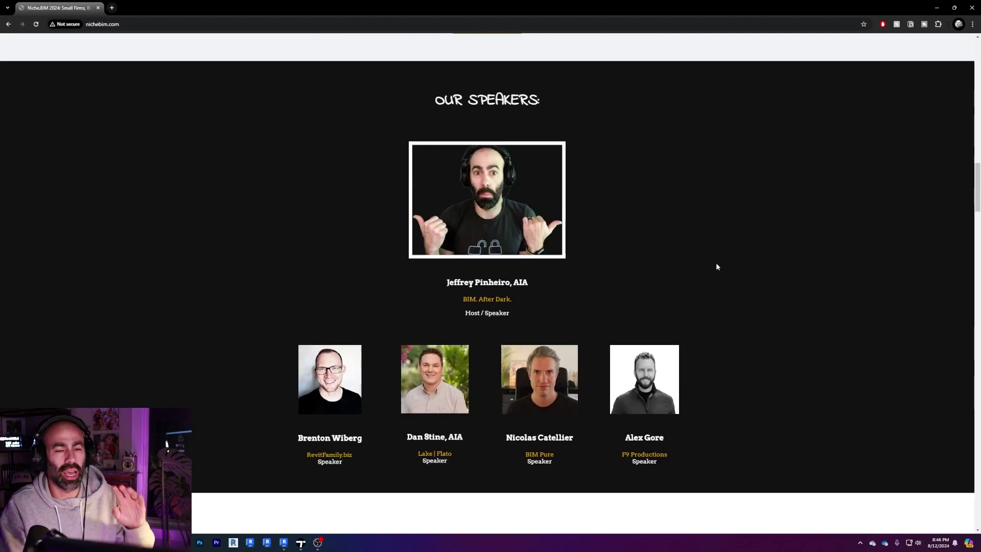
{"action": "scroll", "coordinate": [716, 266], "scroll_direction": "down", "scroll_amount": 1}
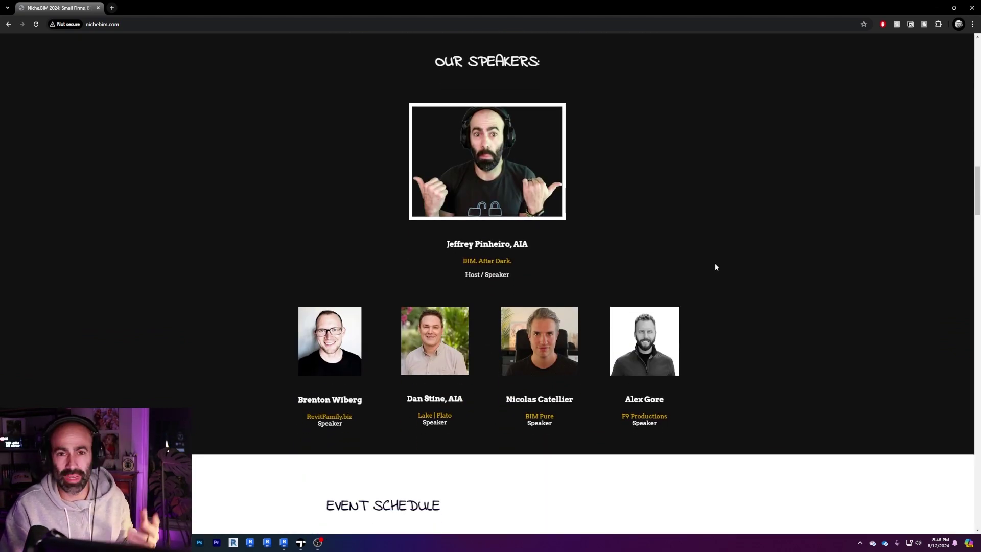
{"action": "scroll", "coordinate": [709, 262], "scroll_direction": "down", "scroll_amount": 2}
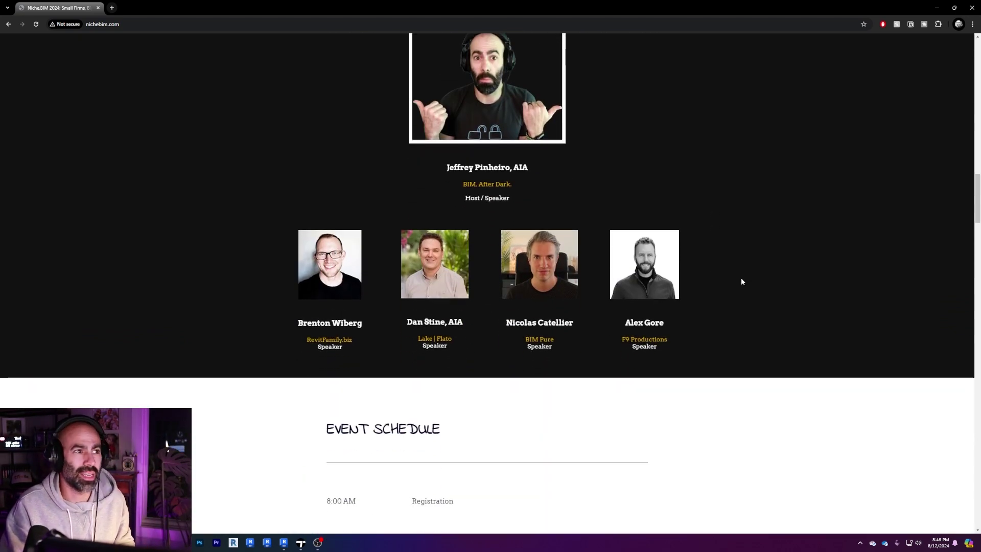
Read through the conference's event schedule, venue, registration questions, continuing education credits and hotel recommendation
{"action": "scroll", "coordinate": [748, 301], "scroll_direction": "down", "scroll_amount": 1}
{"action": "scroll", "coordinate": [748, 293], "scroll_direction": "down", "scroll_amount": 10}
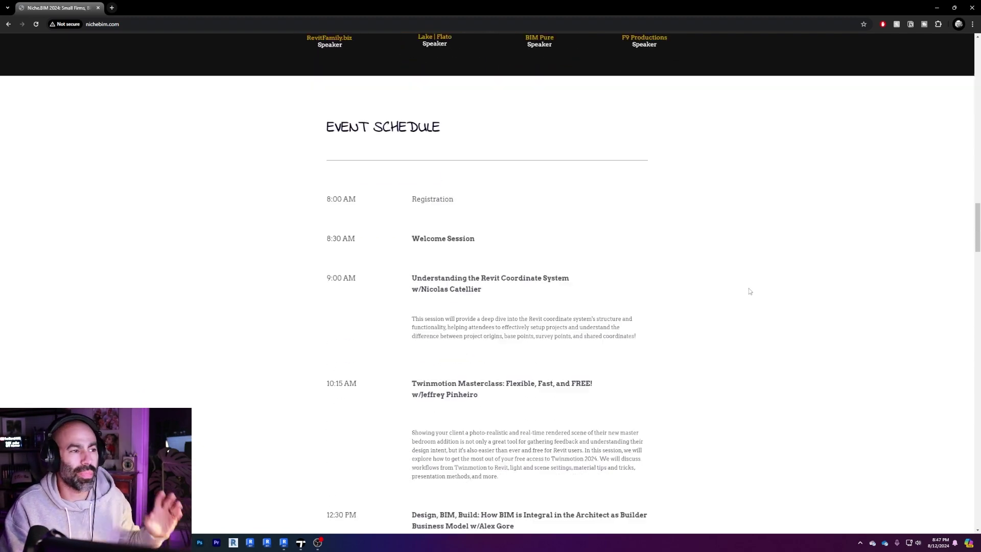
{"action": "scroll", "coordinate": [749, 291], "scroll_direction": "down", "scroll_amount": 5}
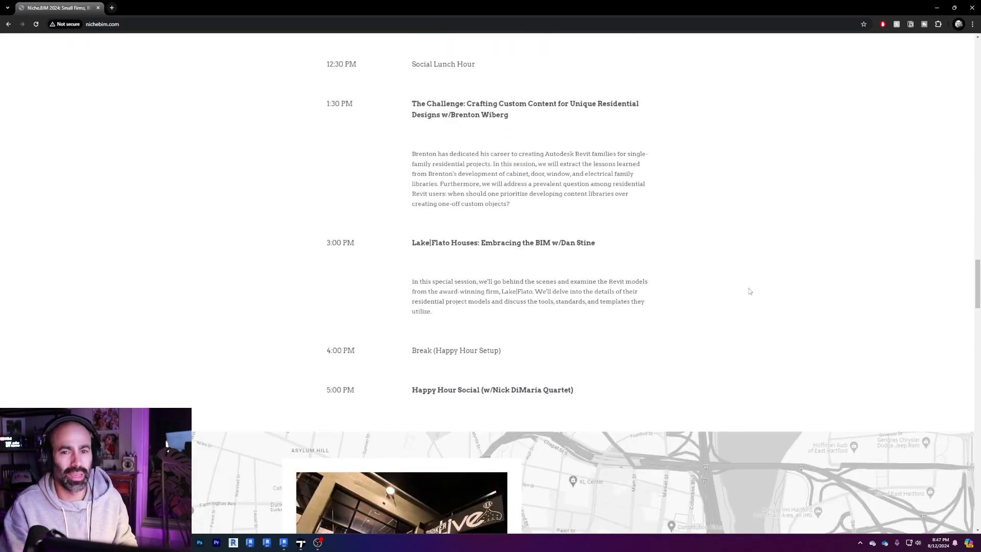
{"action": "scroll", "coordinate": [750, 291], "scroll_direction": "down", "scroll_amount": 1}
{"action": "scroll", "coordinate": [750, 292], "scroll_direction": "down", "scroll_amount": 1}
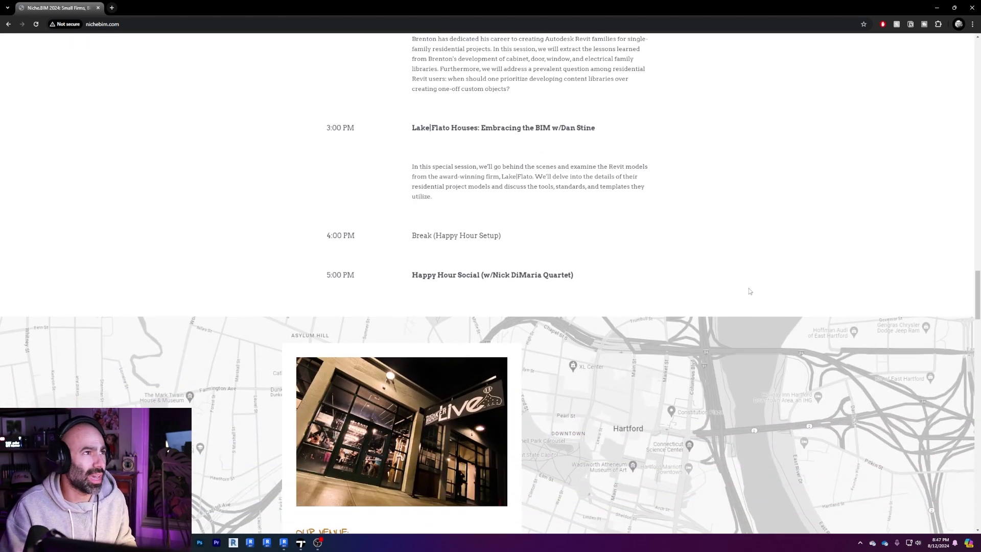
{"action": "scroll", "coordinate": [749, 291], "scroll_direction": "down", "scroll_amount": 7}
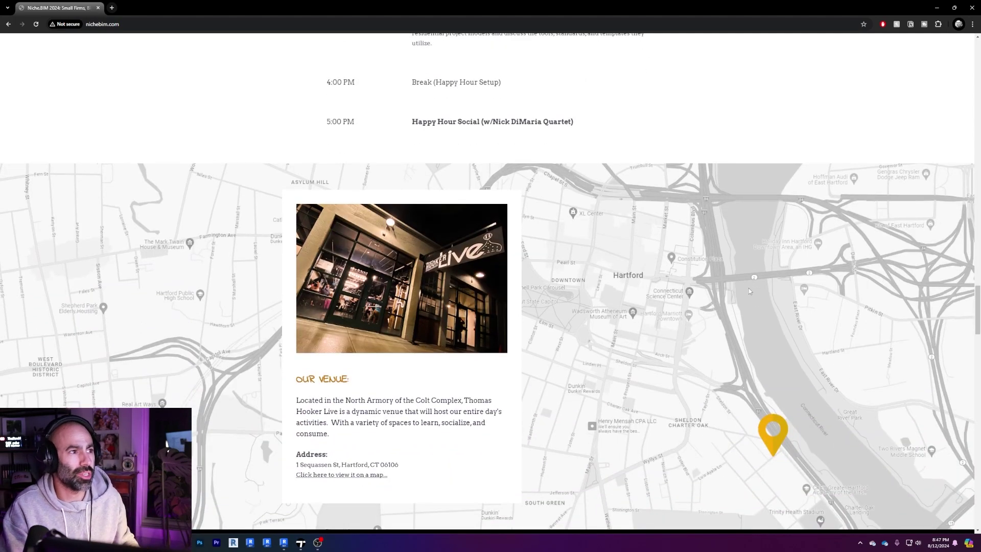
{"action": "scroll", "coordinate": [749, 291], "scroll_direction": "down", "scroll_amount": 15}
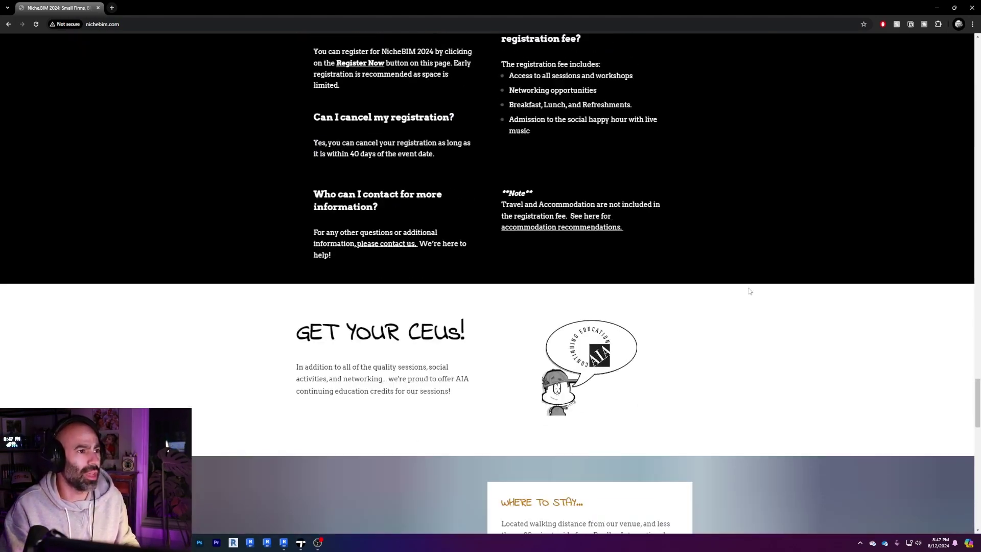
{"action": "scroll", "coordinate": [745, 292], "scroll_direction": "down", "scroll_amount": 3}
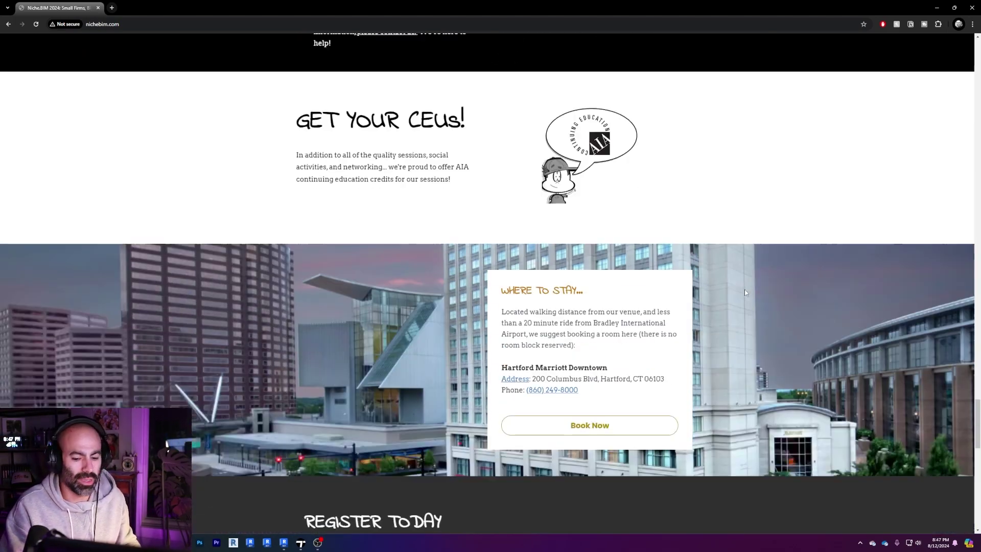